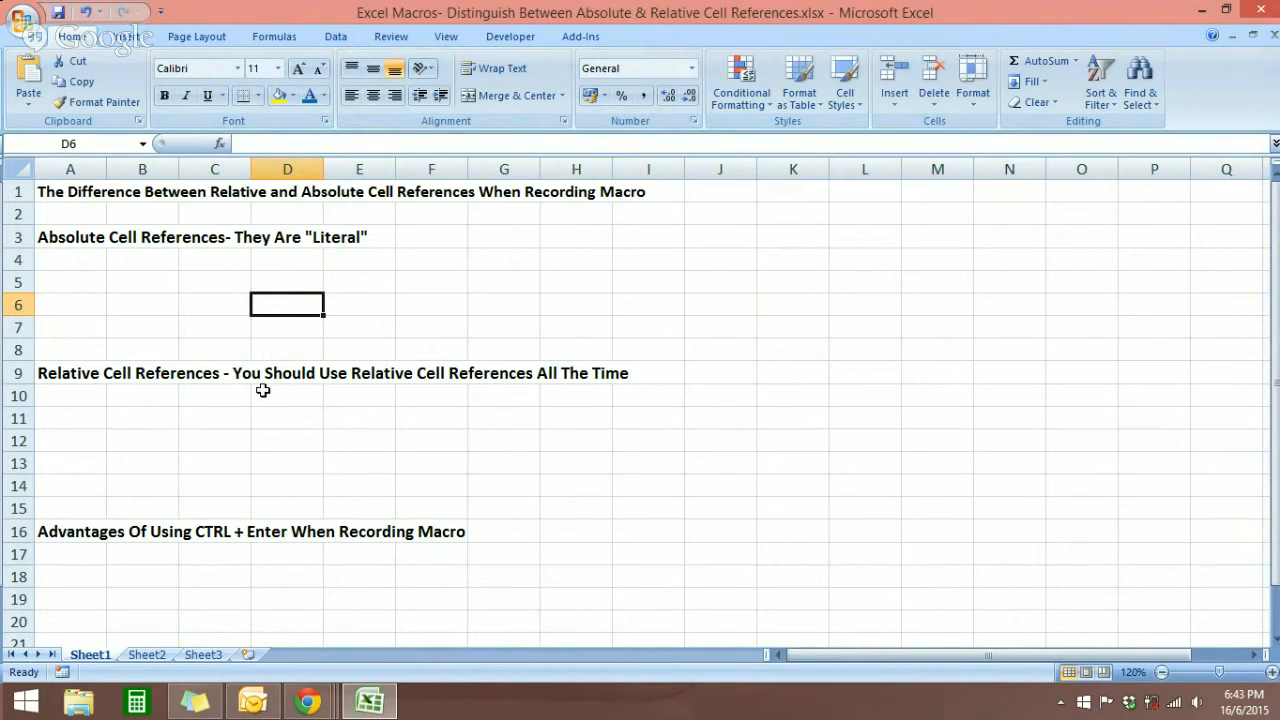
Switch Use Relative References on and back off for macro recording, with cell E6 selected
{"action": "left_click", "coordinate": [85, 262]}
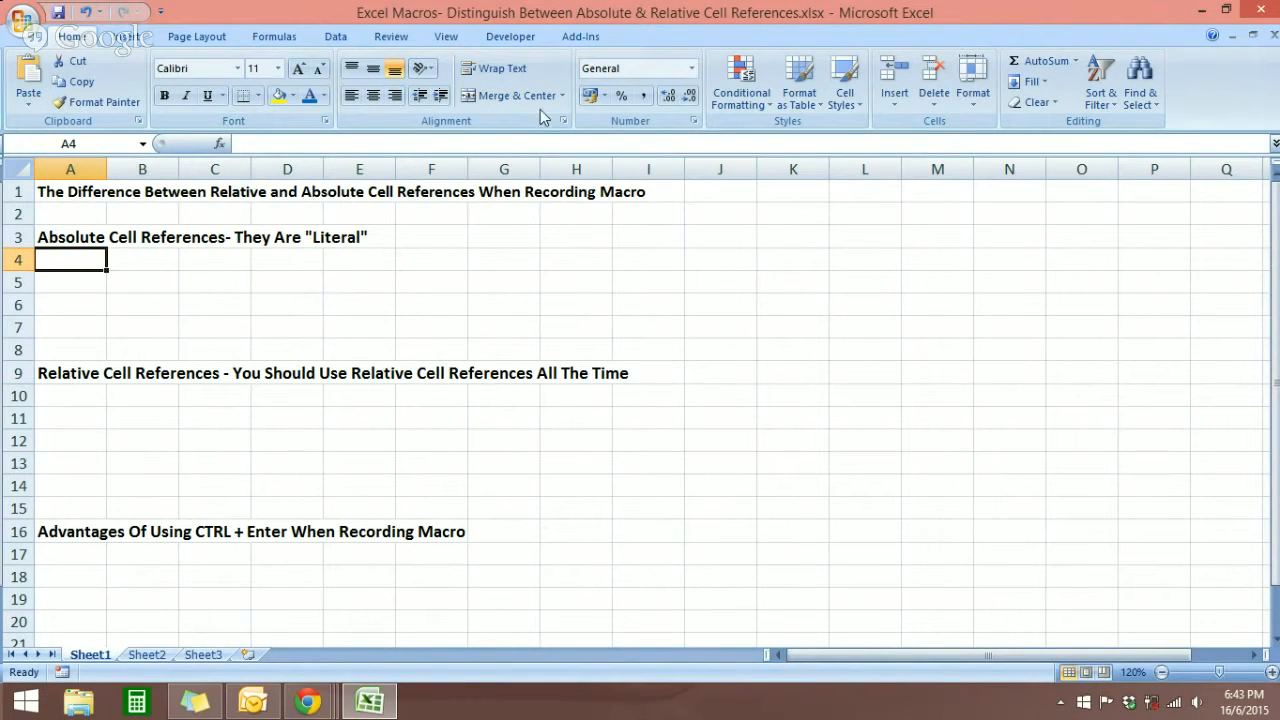
{"action": "left_click", "coordinate": [526, 38]}
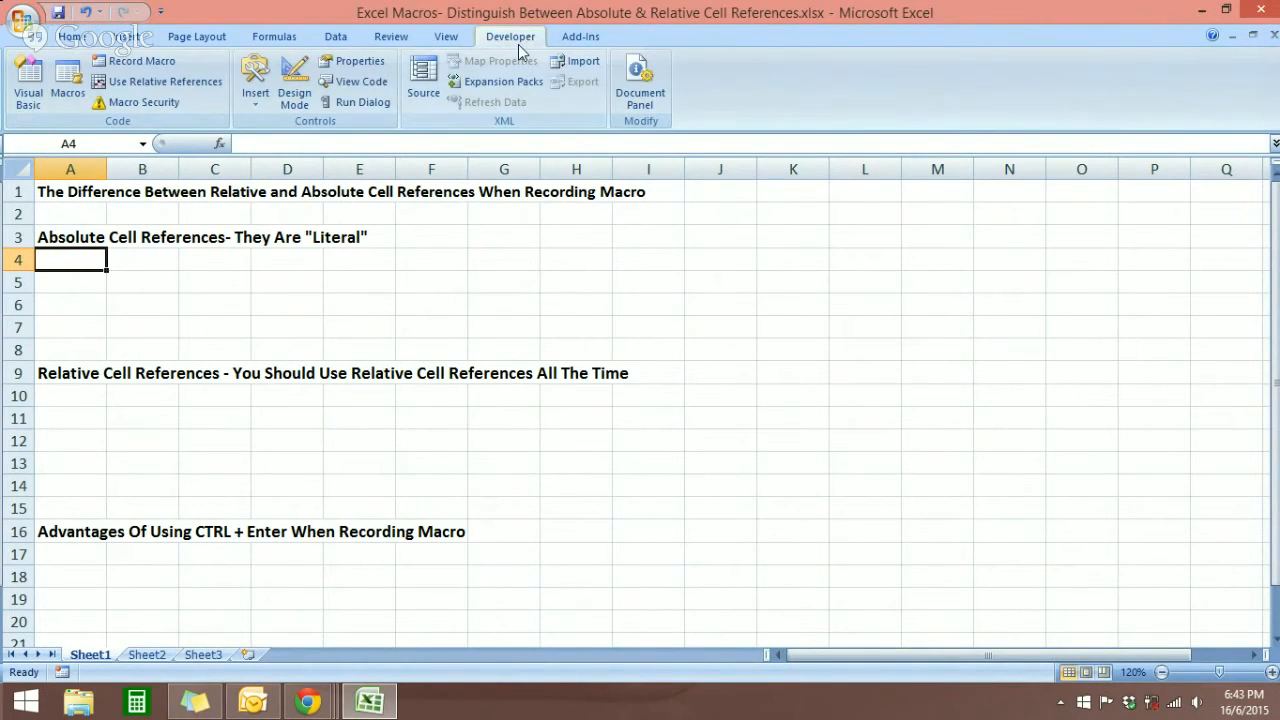
{"action": "left_click", "coordinate": [163, 84]}
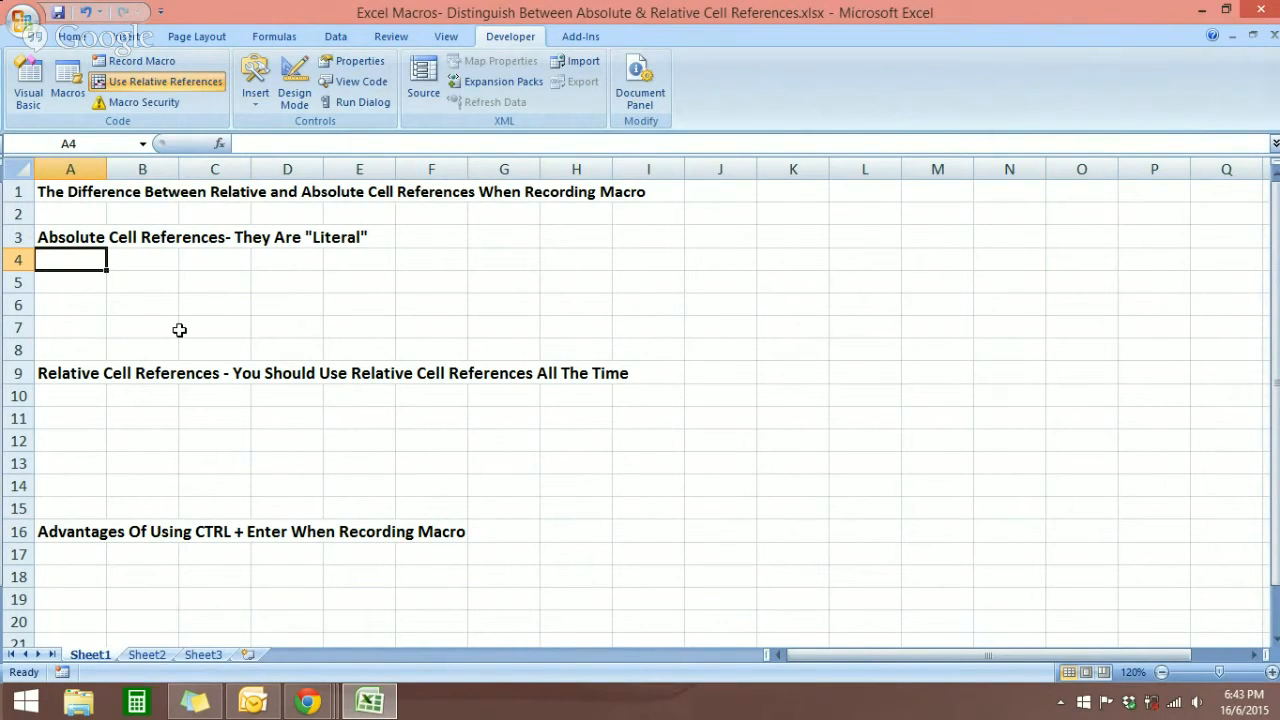
{"action": "left_click", "coordinate": [344, 316]}
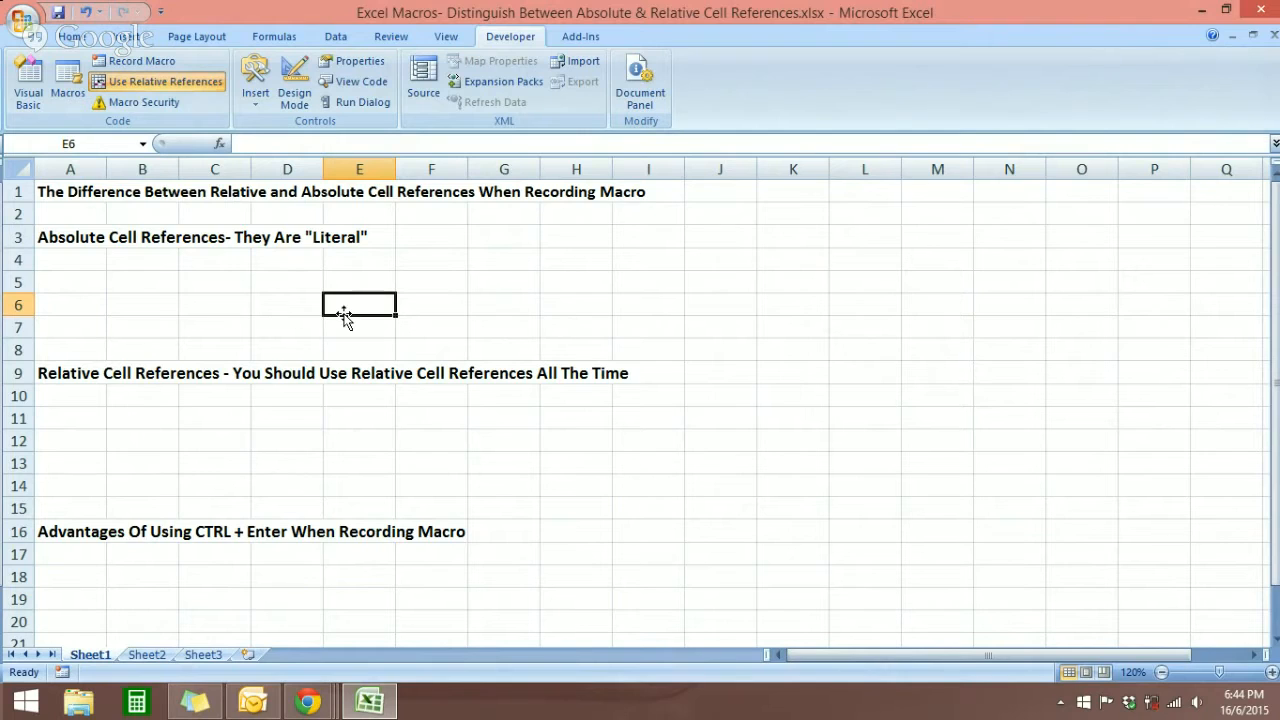
{"action": "left_click", "coordinate": [190, 84]}
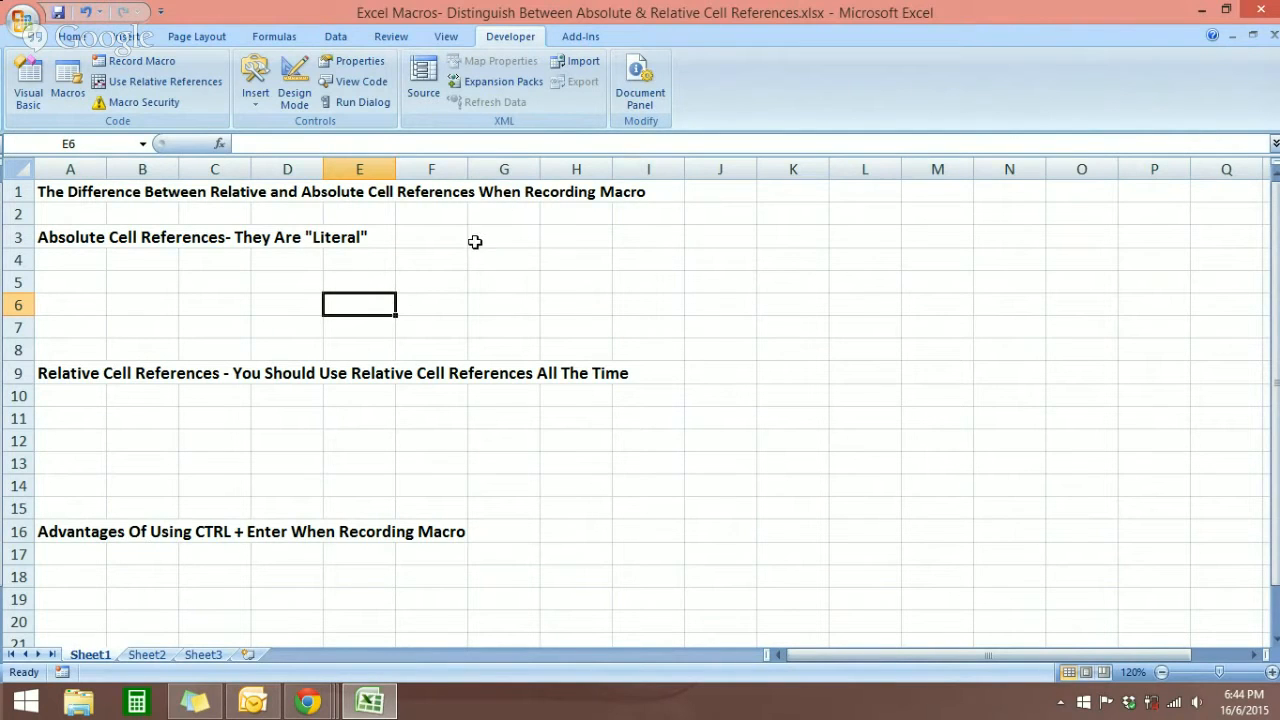
Start recording a macro named MyCompany with shortcut Ctrl+Shift+N, stored in This Workbook
{"action": "left_click", "coordinate": [145, 62]}
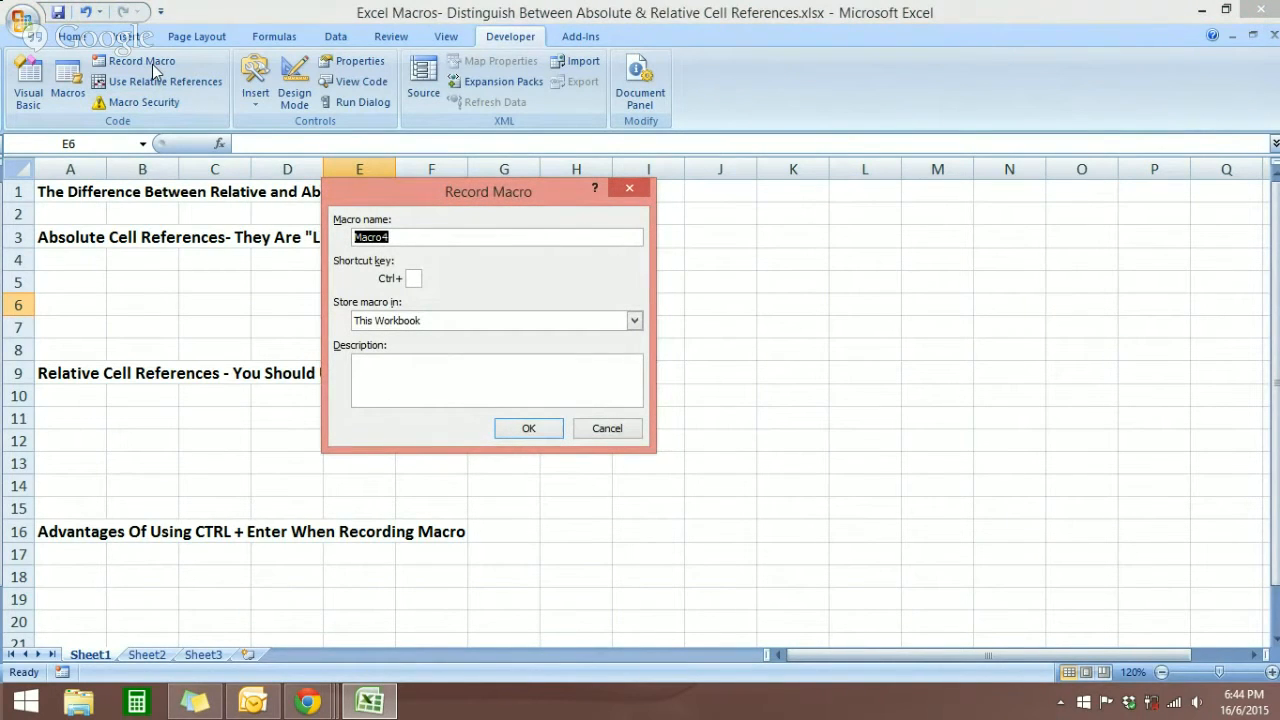
{"action": "type", "text": "MyCompany"}
{"action": "left_click", "coordinate": [410, 278]}
{"action": "type", "text": "N"}
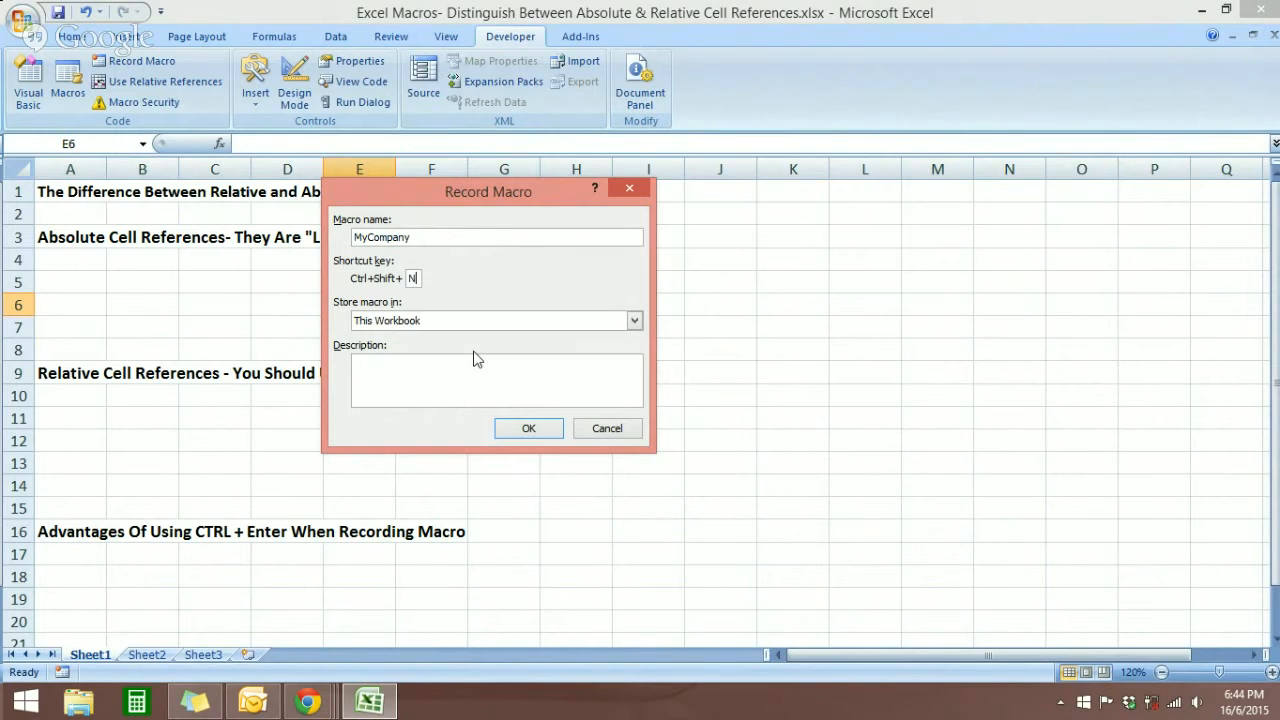
{"action": "left_click", "coordinate": [541, 430]}
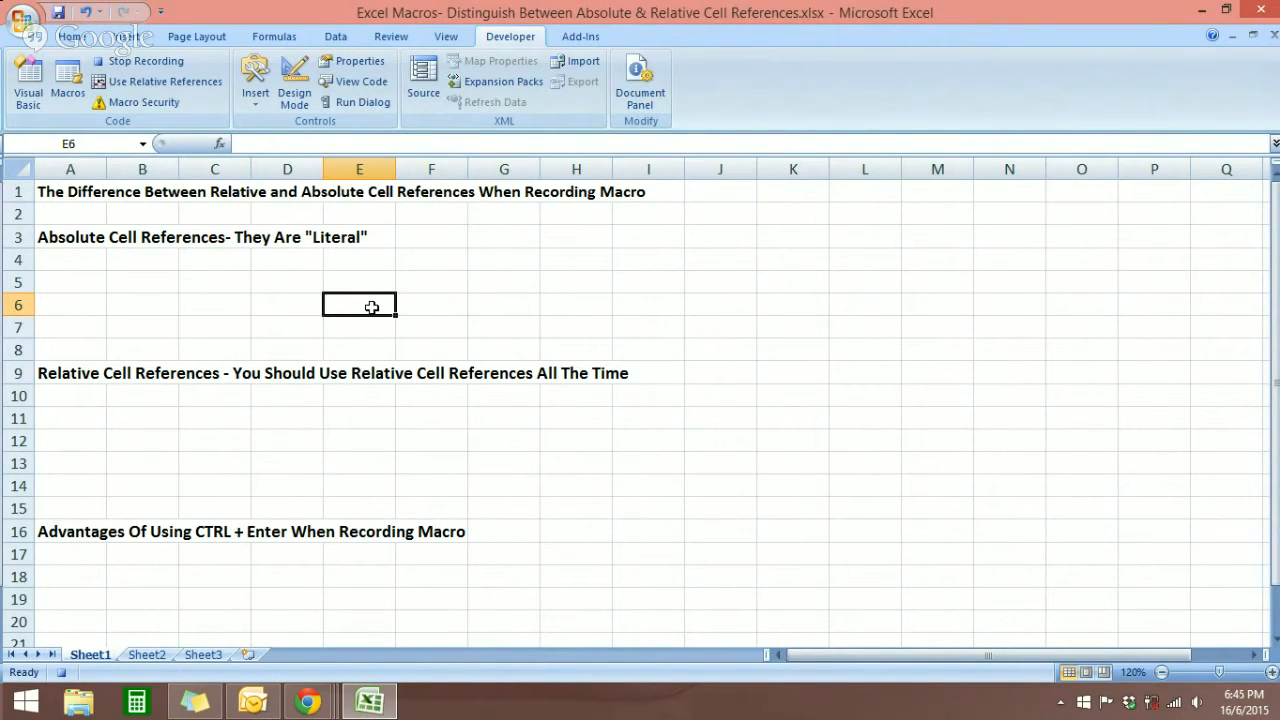
Enter "My Company, LLC" in cell A4, keeping that cell selected
{"action": "left_click", "coordinate": [81, 264]}
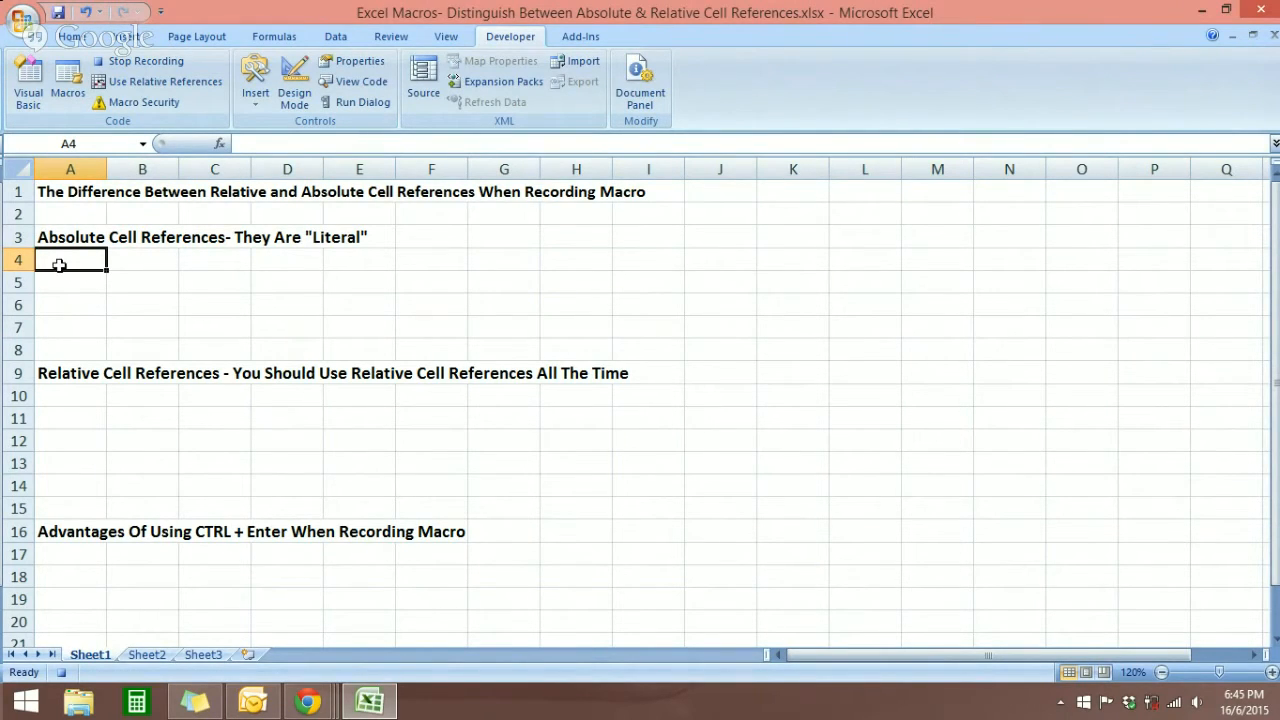
{"action": "type", "text": "My"}
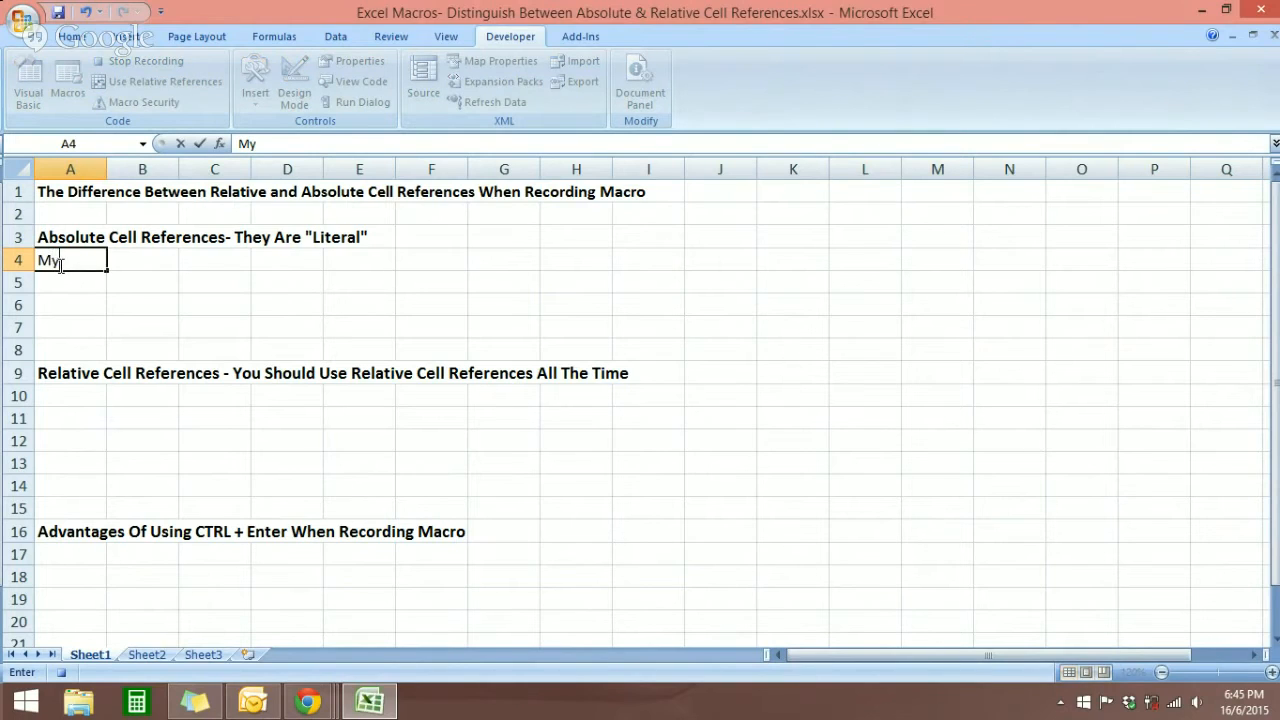
{"action": "type", "text": " Comap"}
{"action": "key", "text": "BackSpace"}
{"action": "key", "text": "BackSpace"}
{"action": "type", "text": "pan"}
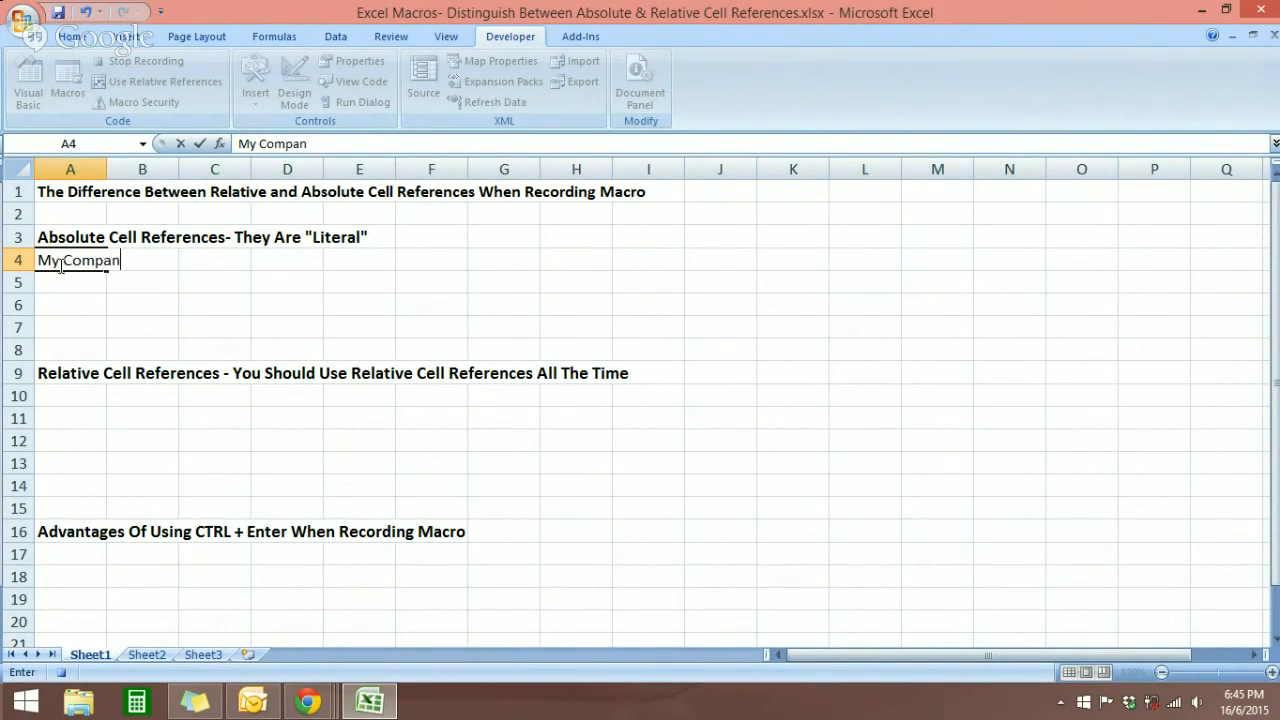
{"action": "type", "text": "y, LLC"}
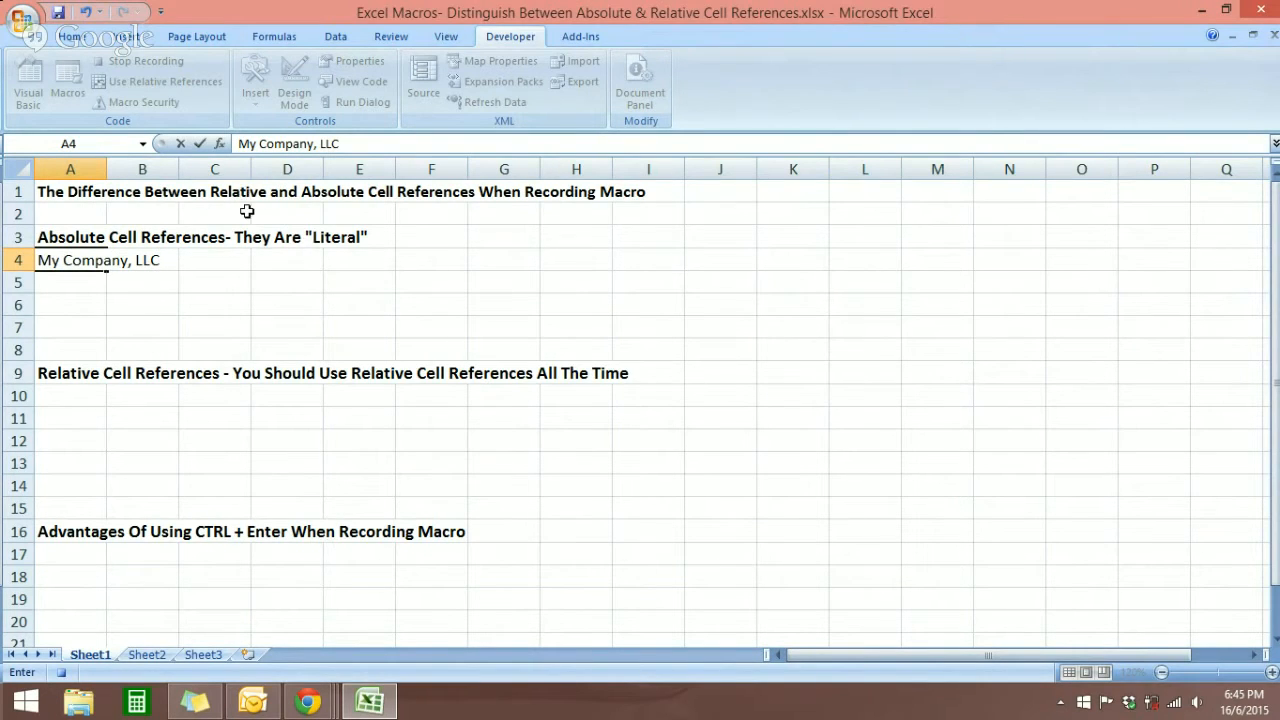
{"action": "left_click", "coordinate": [202, 146]}
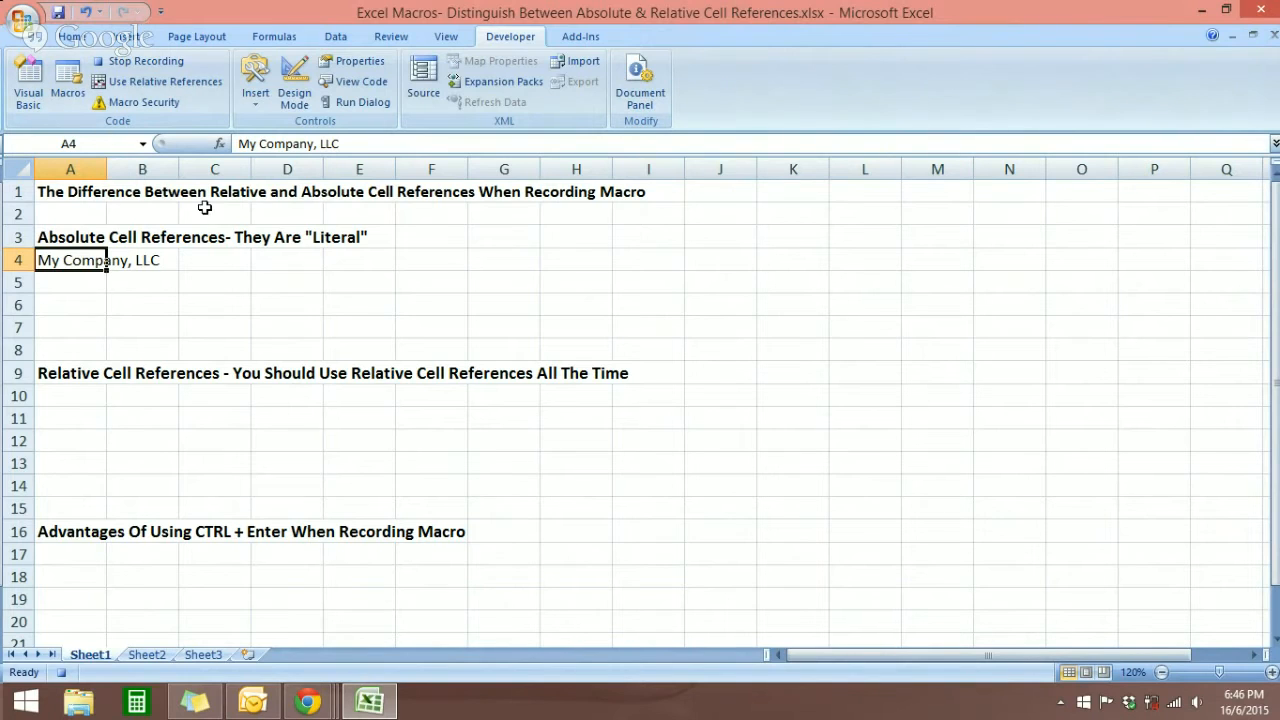
Format the company name in cell A4 as bold and italic, and stop recording the macro
{"action": "left_click", "coordinate": [72, 37]}
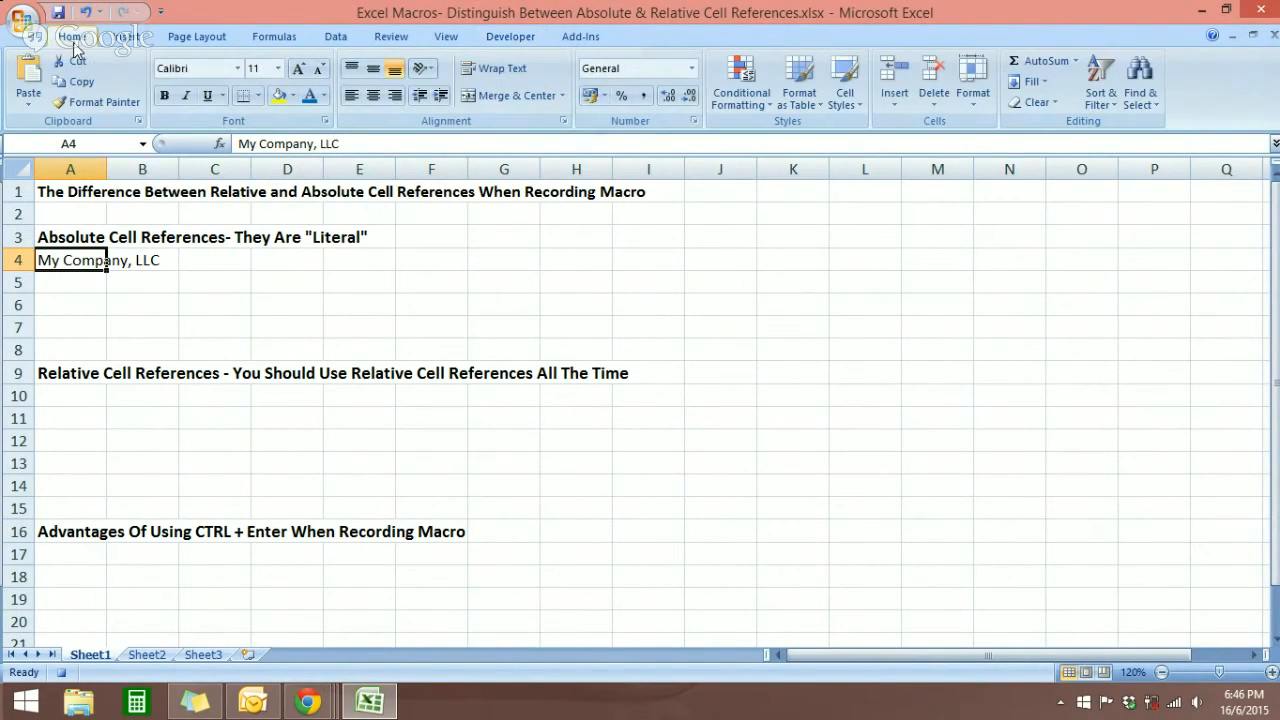
{"action": "left_click", "coordinate": [164, 96]}
{"action": "left_click", "coordinate": [185, 98]}
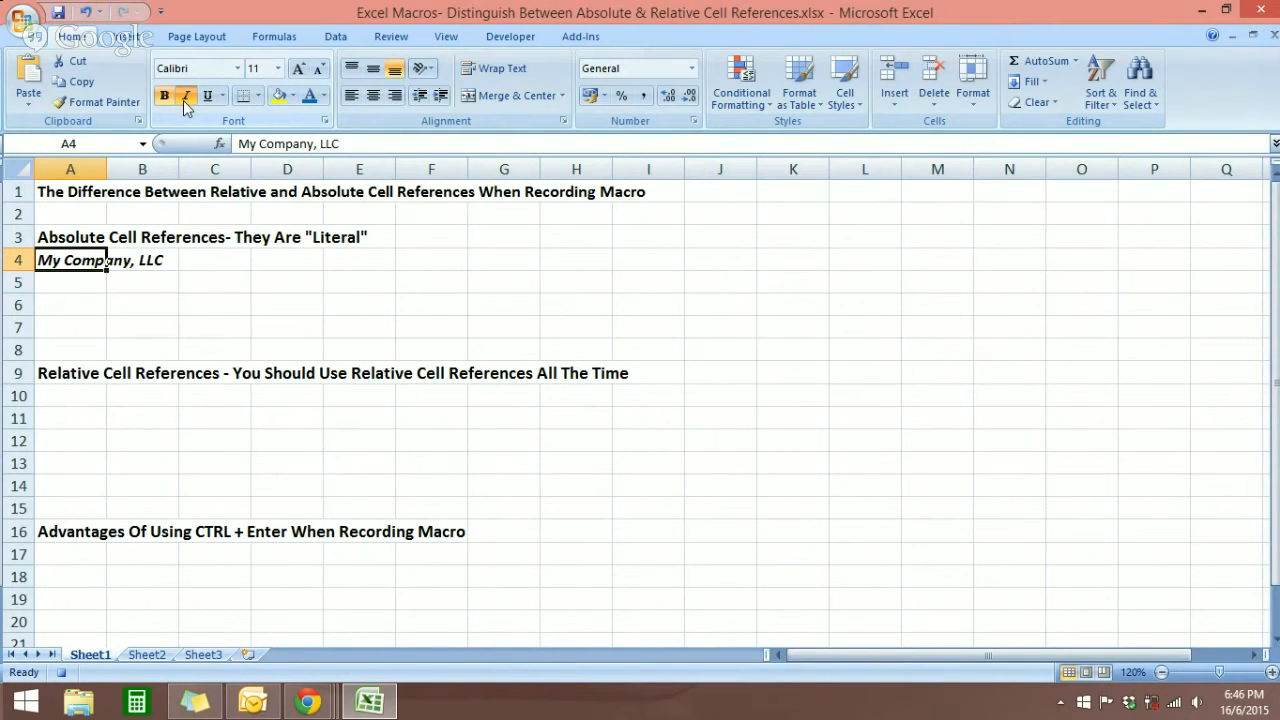
{"action": "left_click", "coordinate": [511, 40]}
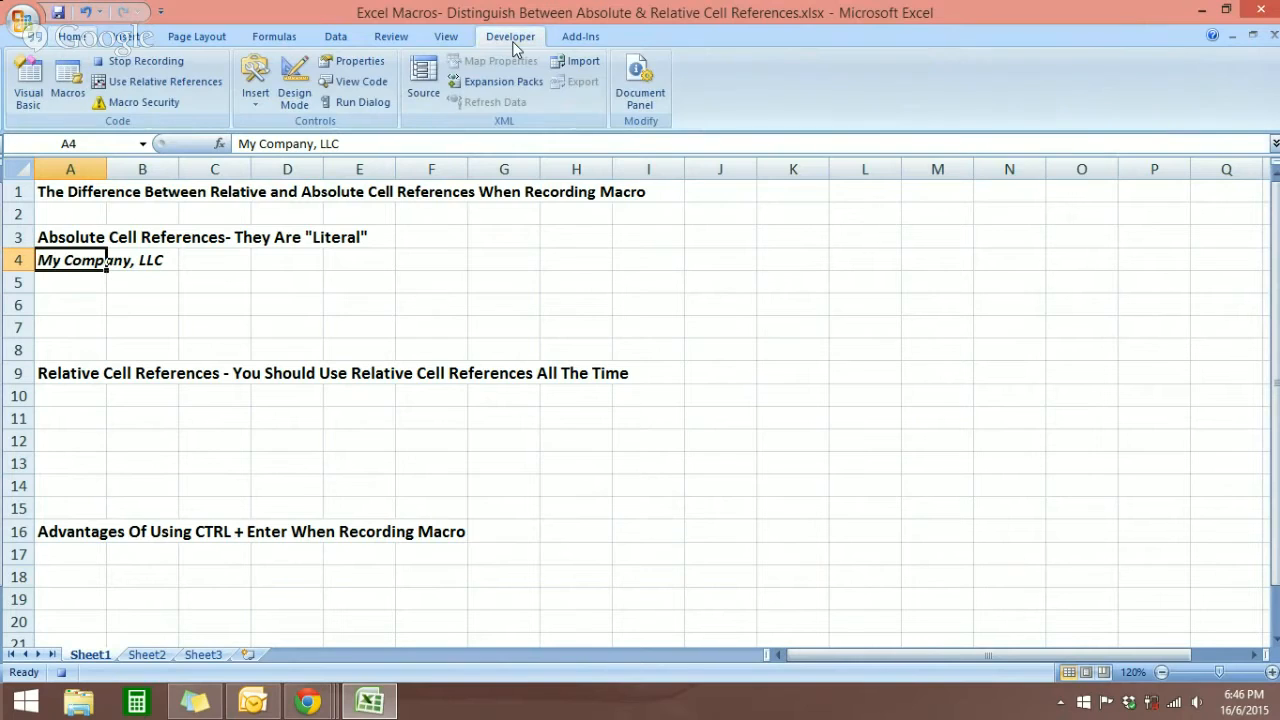
{"action": "left_click", "coordinate": [140, 62]}
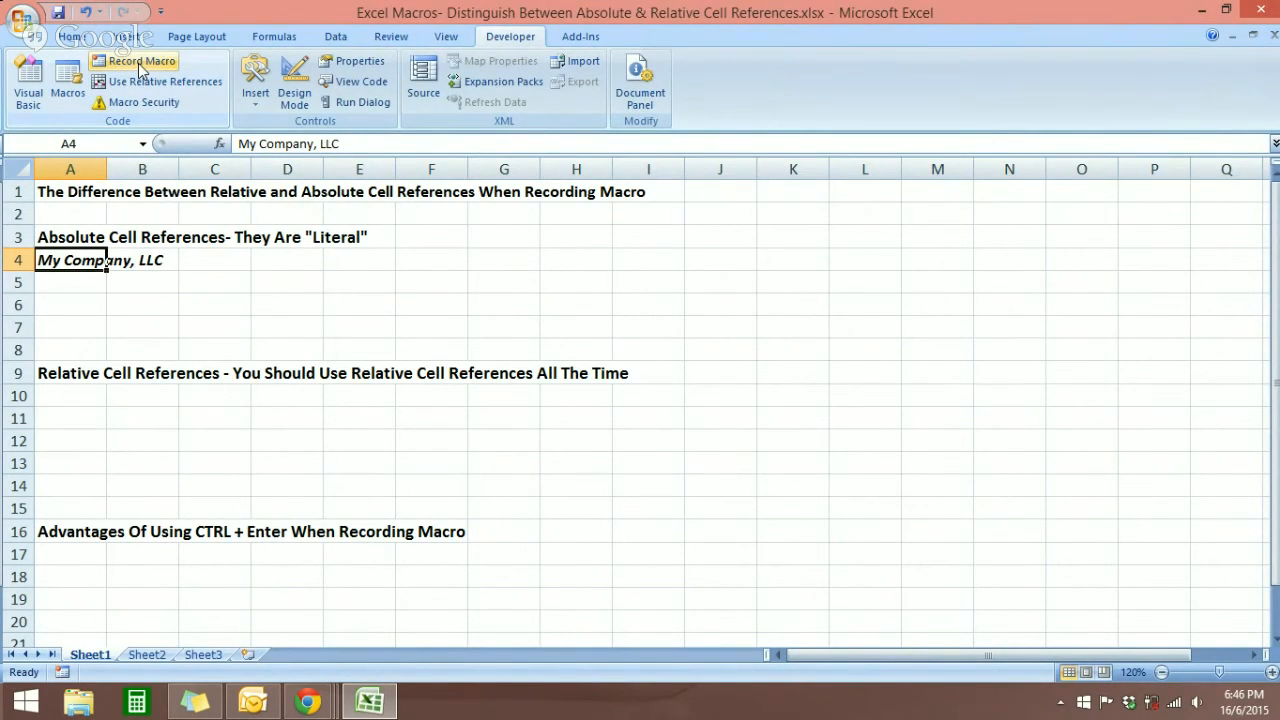
Undo the italic, the bold and the company name entry in cell A4, and select cell D5
{"action": "left_click", "coordinate": [339, 305]}
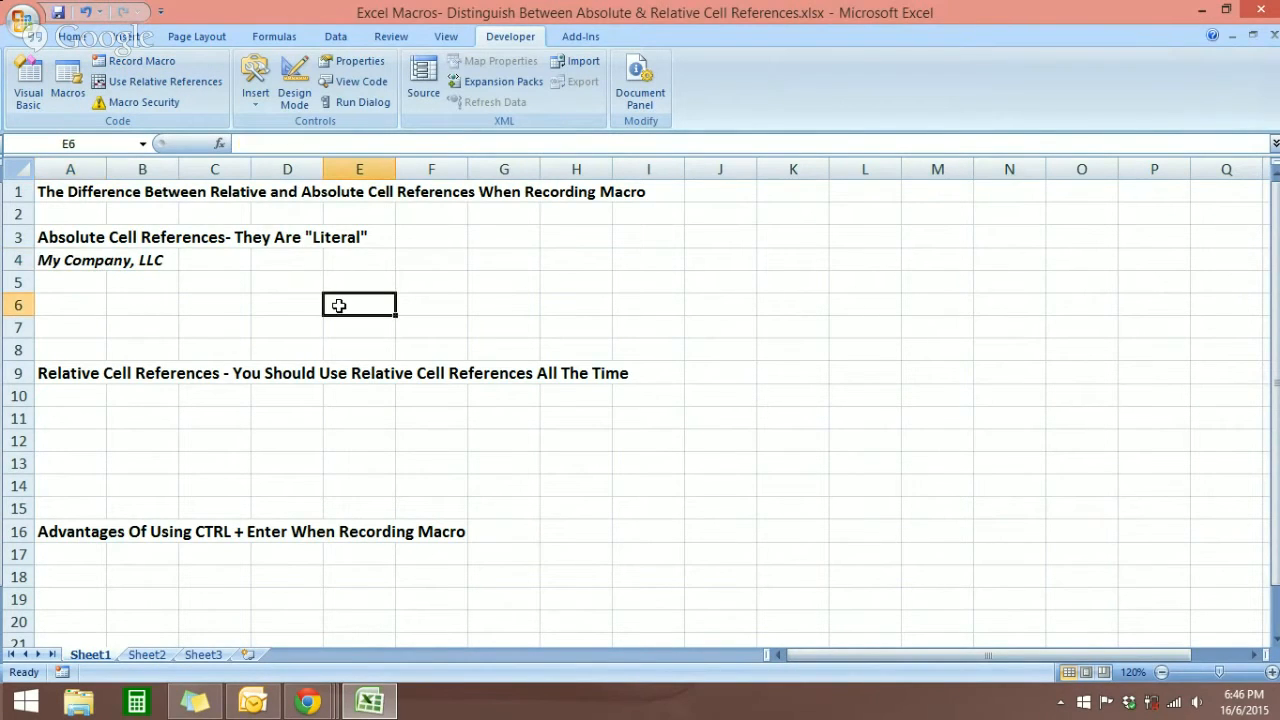
{"action": "left_click", "coordinate": [64, 268]}
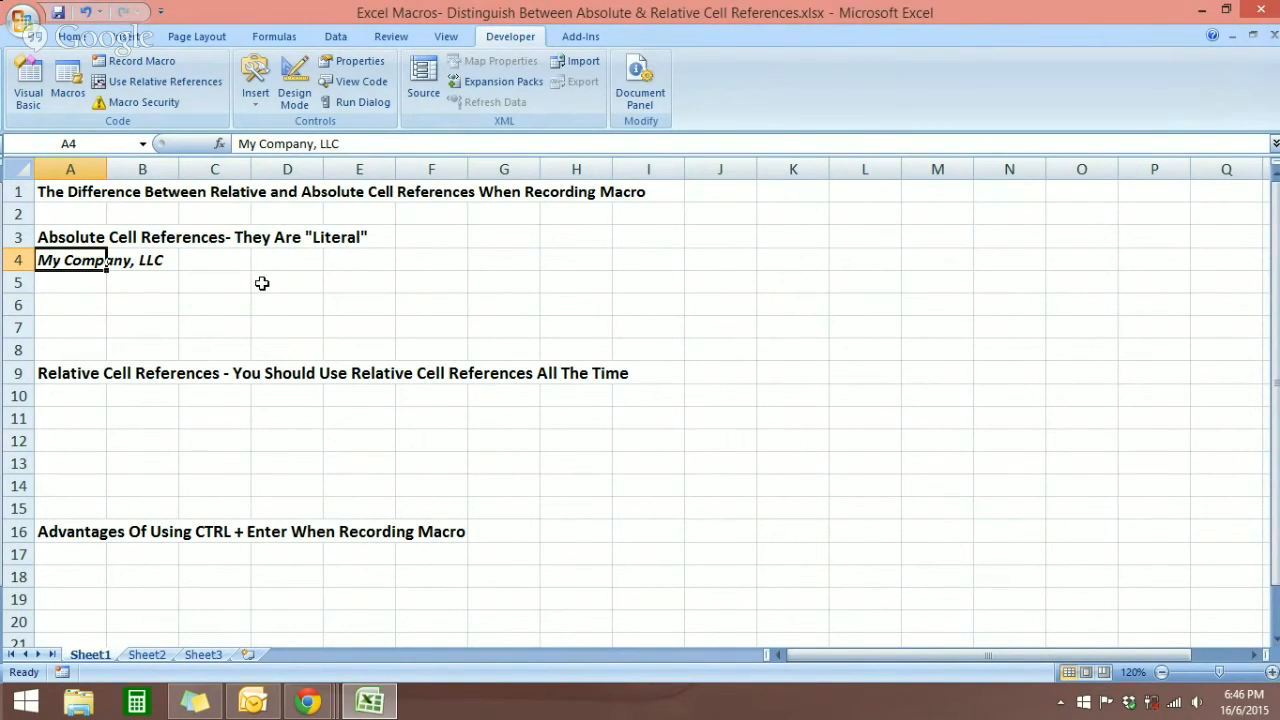
{"action": "key", "text": "ctrl+z"}
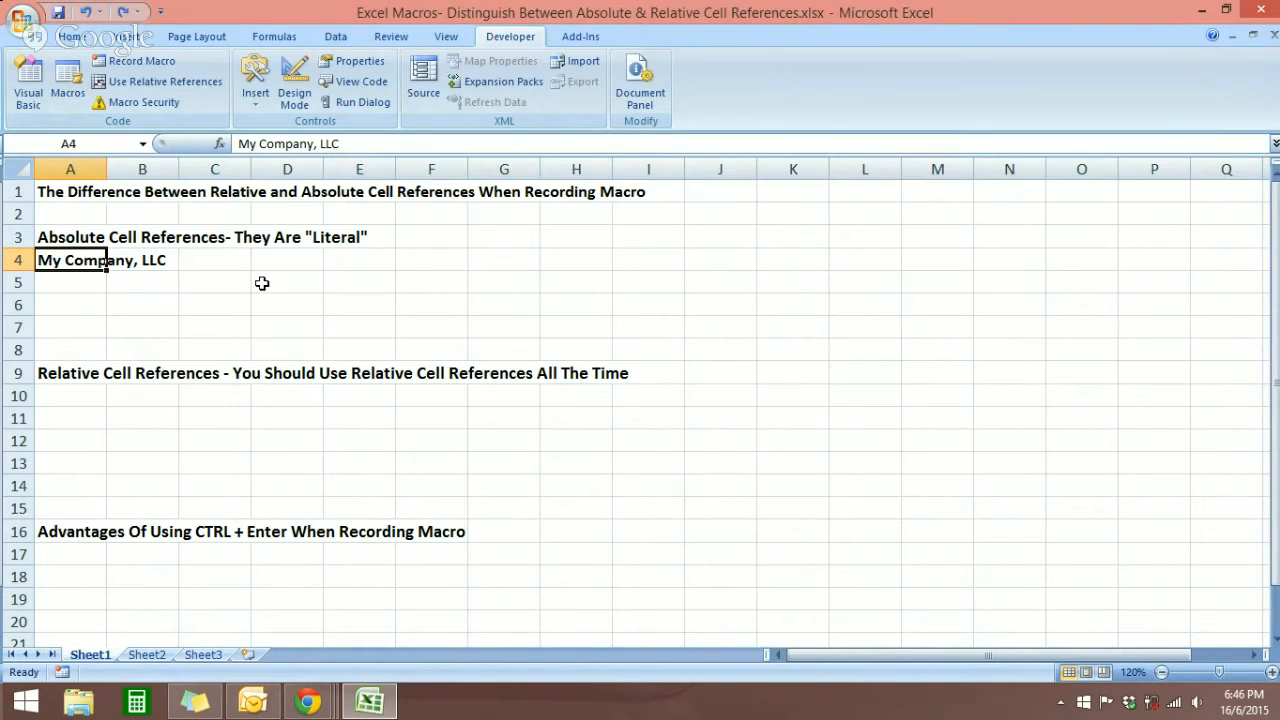
{"action": "key", "text": "ctrl+z"}
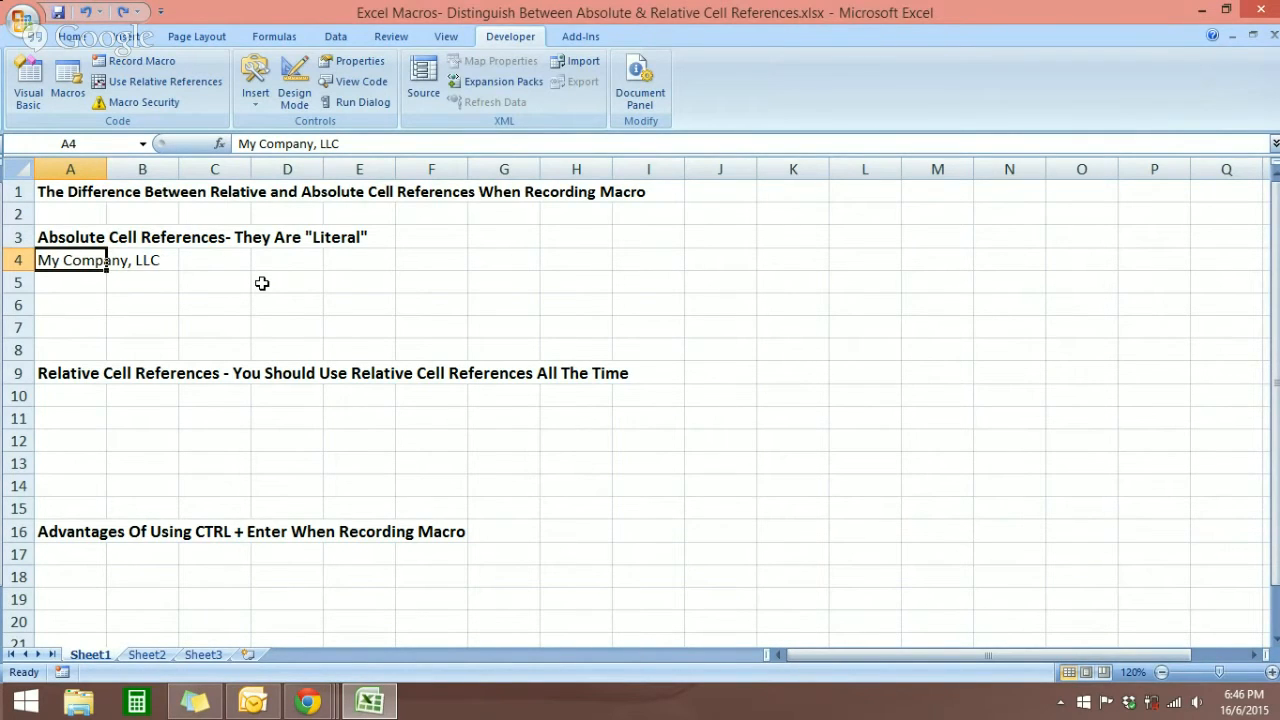
{"action": "key", "text": "ctrl+z"}
{"action": "left_click", "coordinate": [260, 285]}
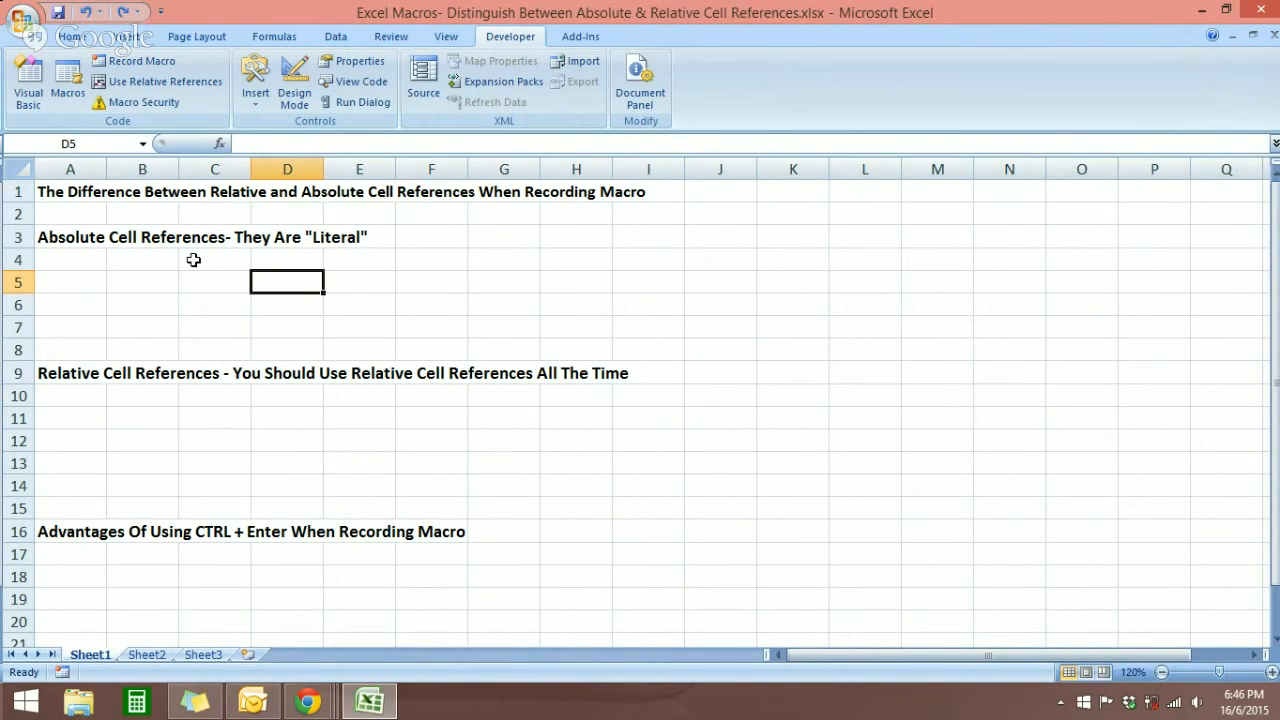
Enter the test text "hhs" in cell A4 to check its formatting, and delete it
{"action": "left_click", "coordinate": [68, 82]}
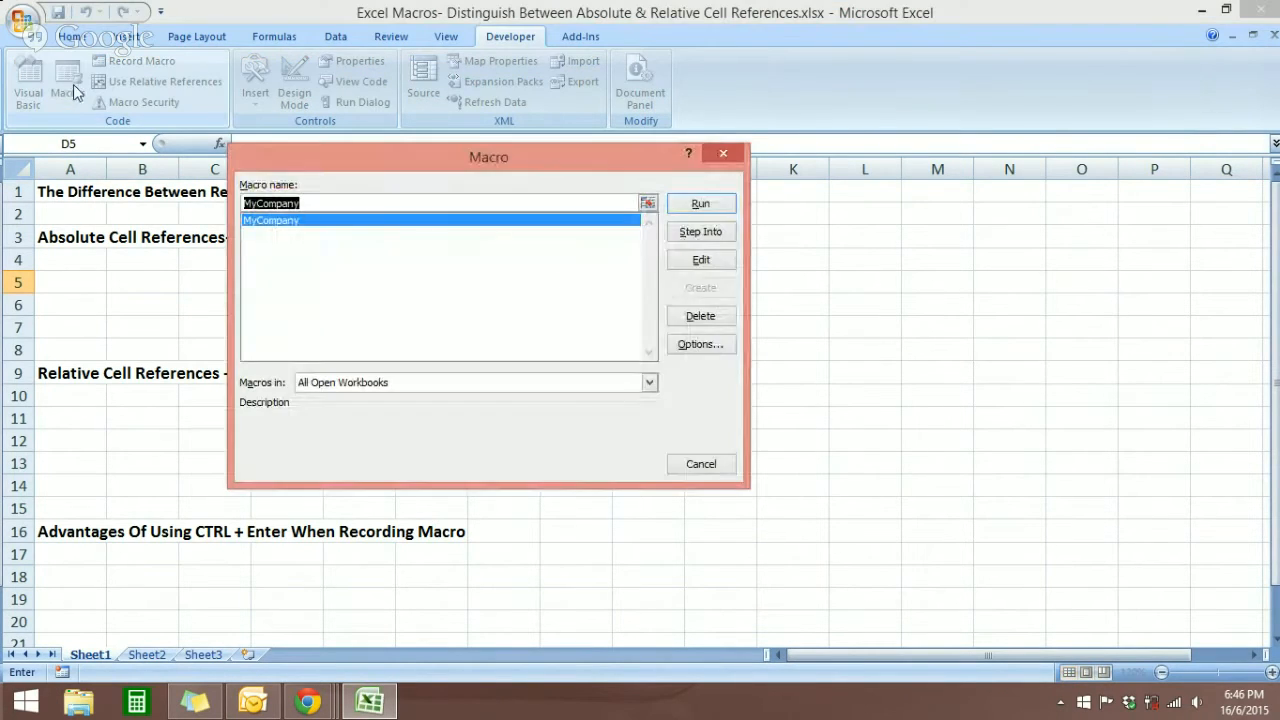
{"action": "left_click", "coordinate": [712, 466]}
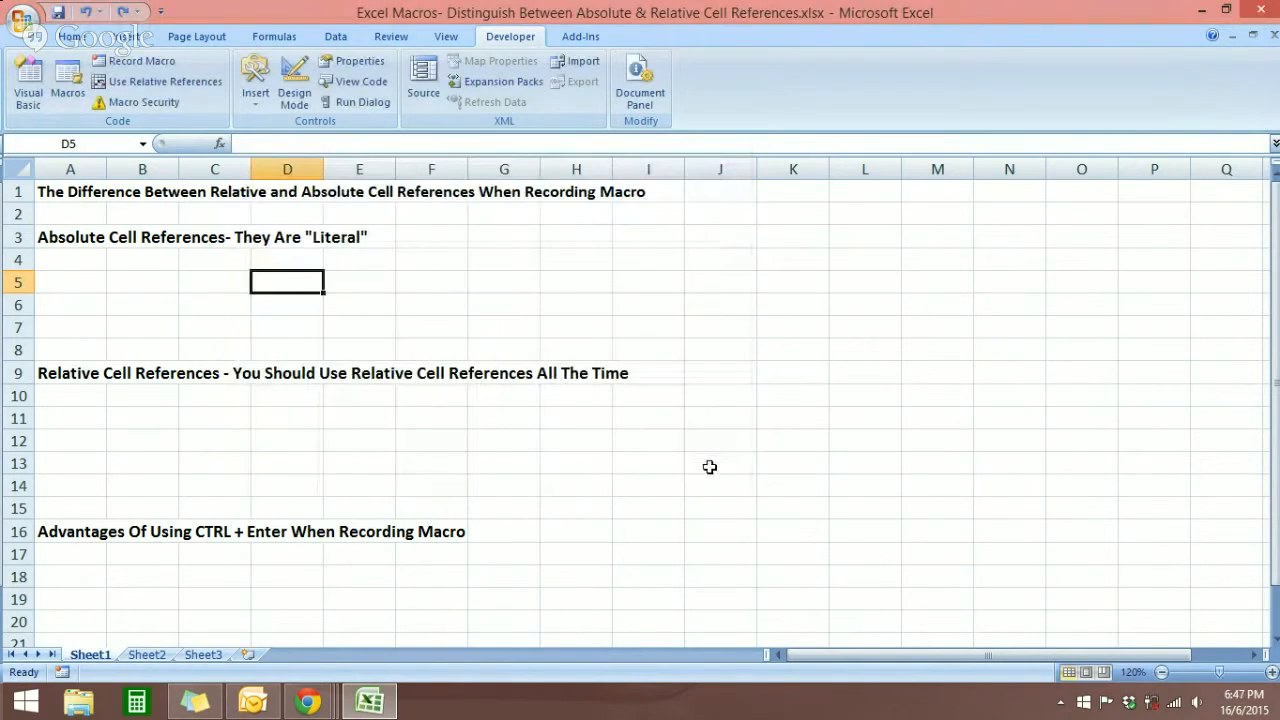
{"action": "left_click", "coordinate": [83, 268]}
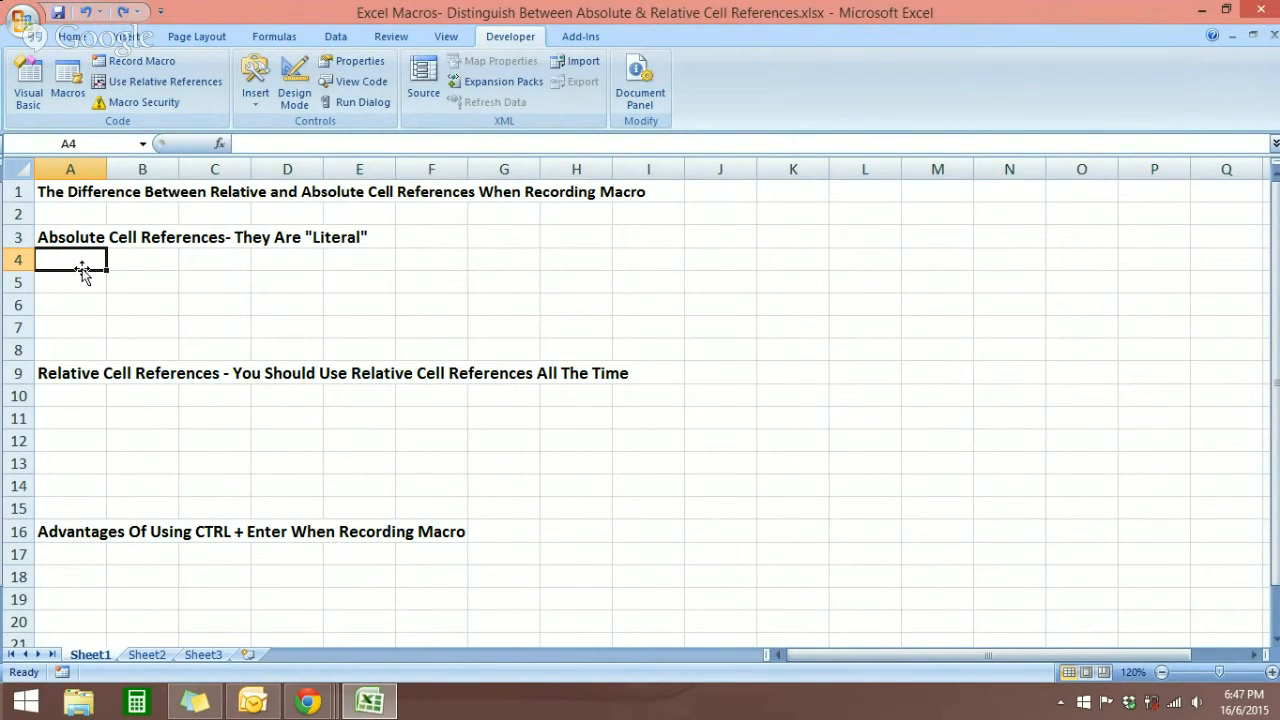
{"action": "type", "text": "hhs"}
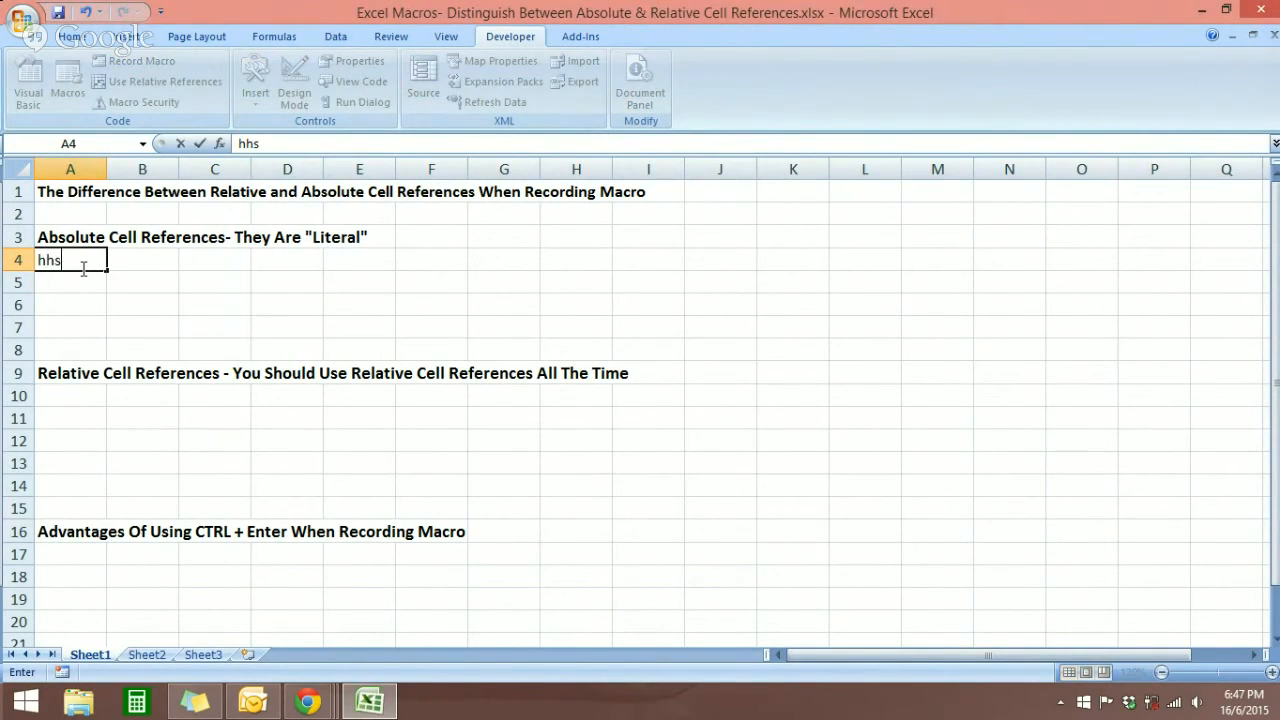
{"action": "key", "text": "Return"}
{"action": "left_click", "coordinate": [83, 265]}
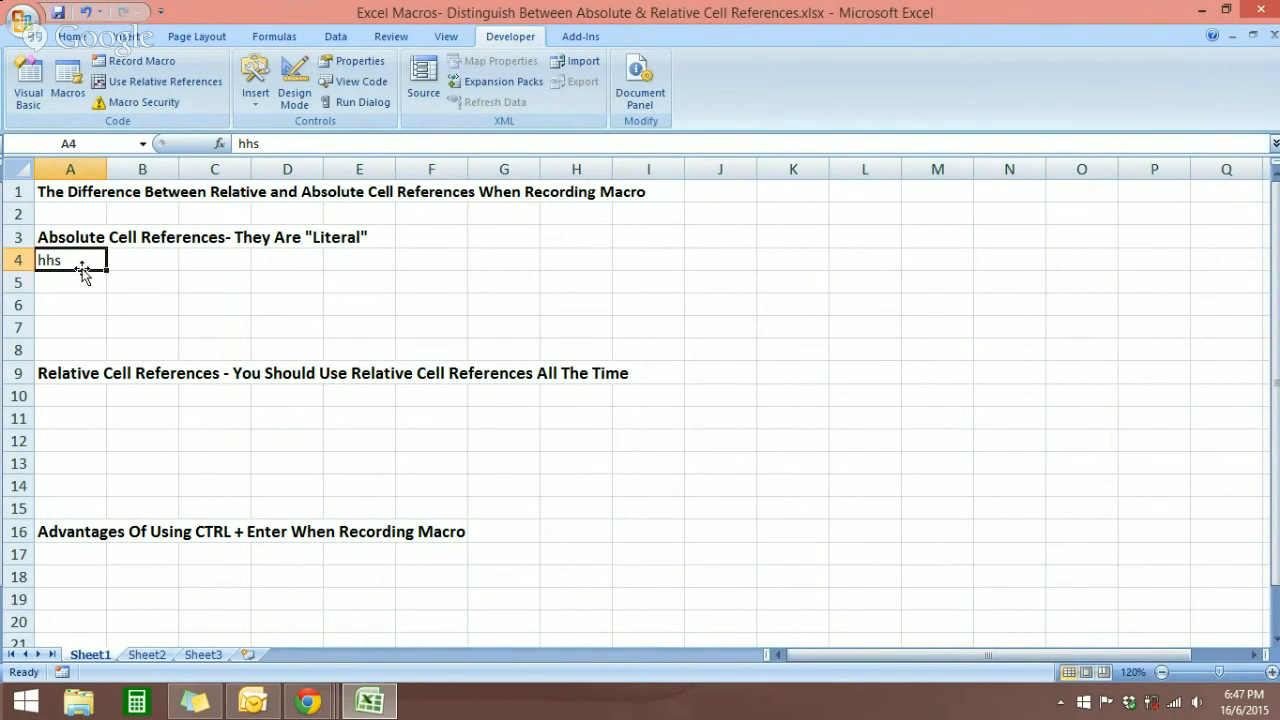
{"action": "key", "text": "Delete"}
Clear all contents and formatting from cell A4
{"action": "left_click", "coordinate": [160, 259]}
{"action": "left_click", "coordinate": [92, 256]}
{"action": "left_click", "coordinate": [72, 36]}
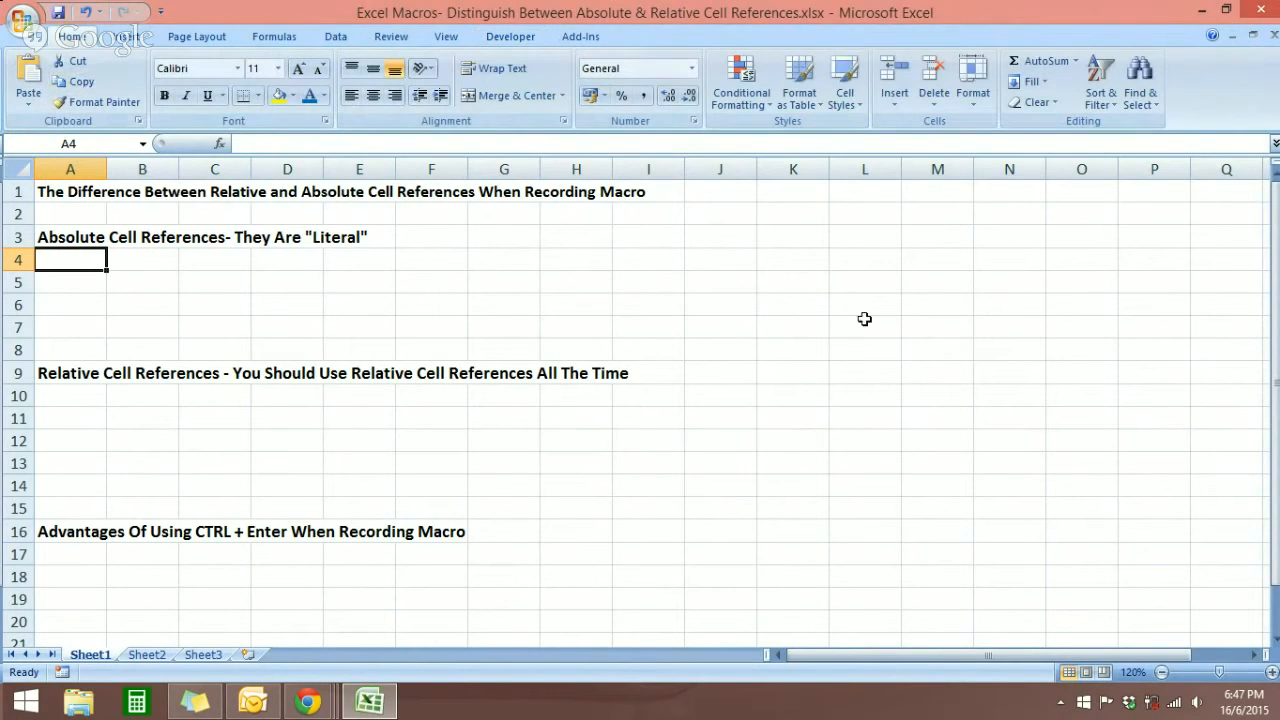
{"action": "left_click", "coordinate": [1050, 104]}
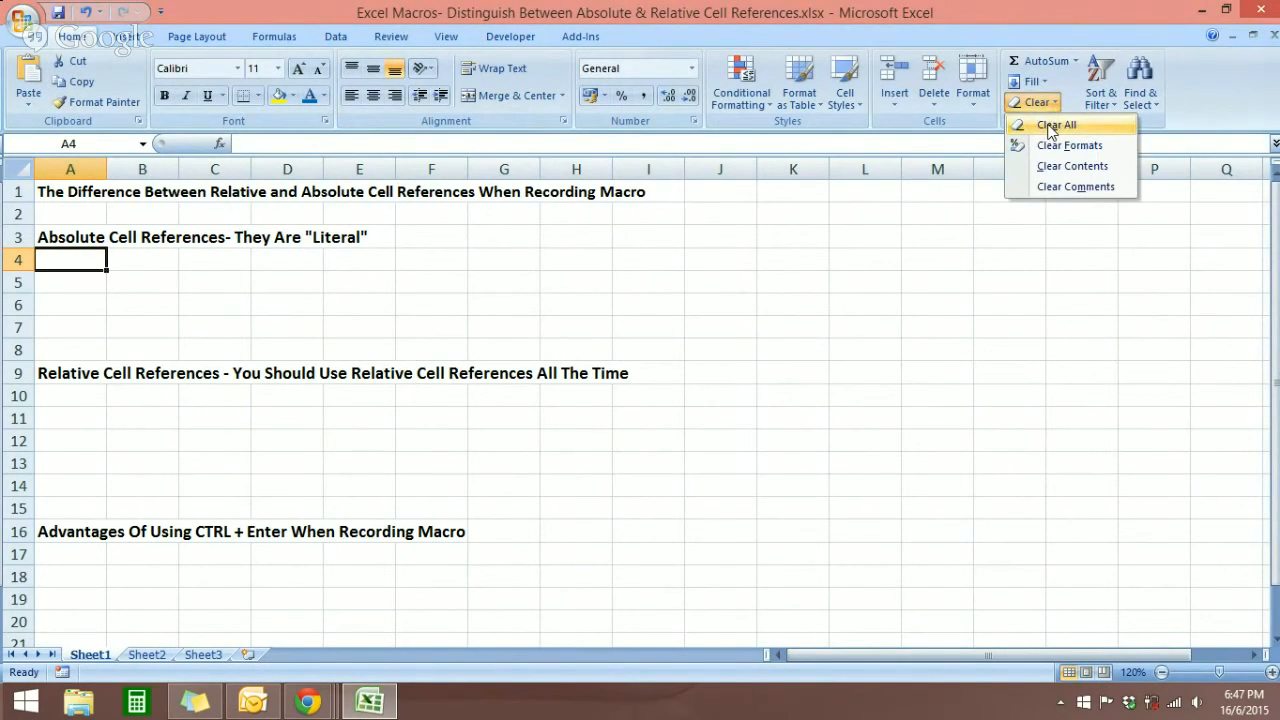
{"action": "left_click", "coordinate": [1052, 126]}
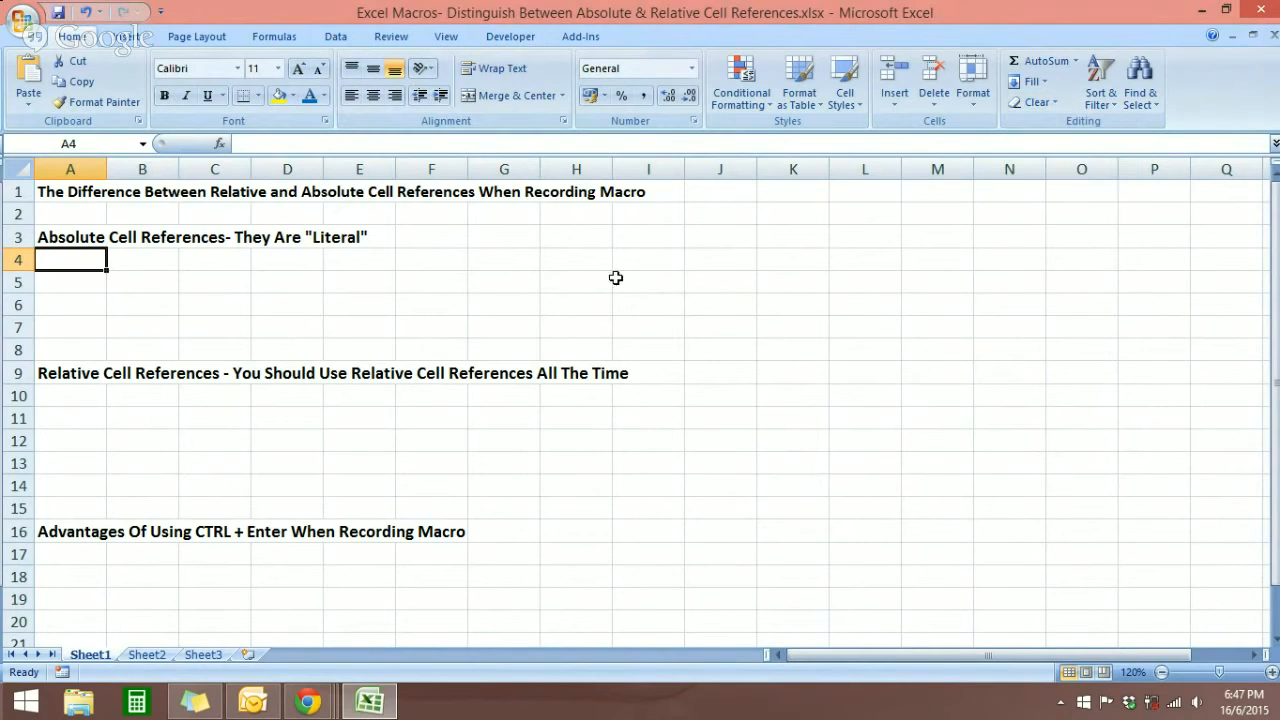
Run the MyCompany macro with cell E7 as the active cell
{"action": "left_click", "coordinate": [398, 280]}
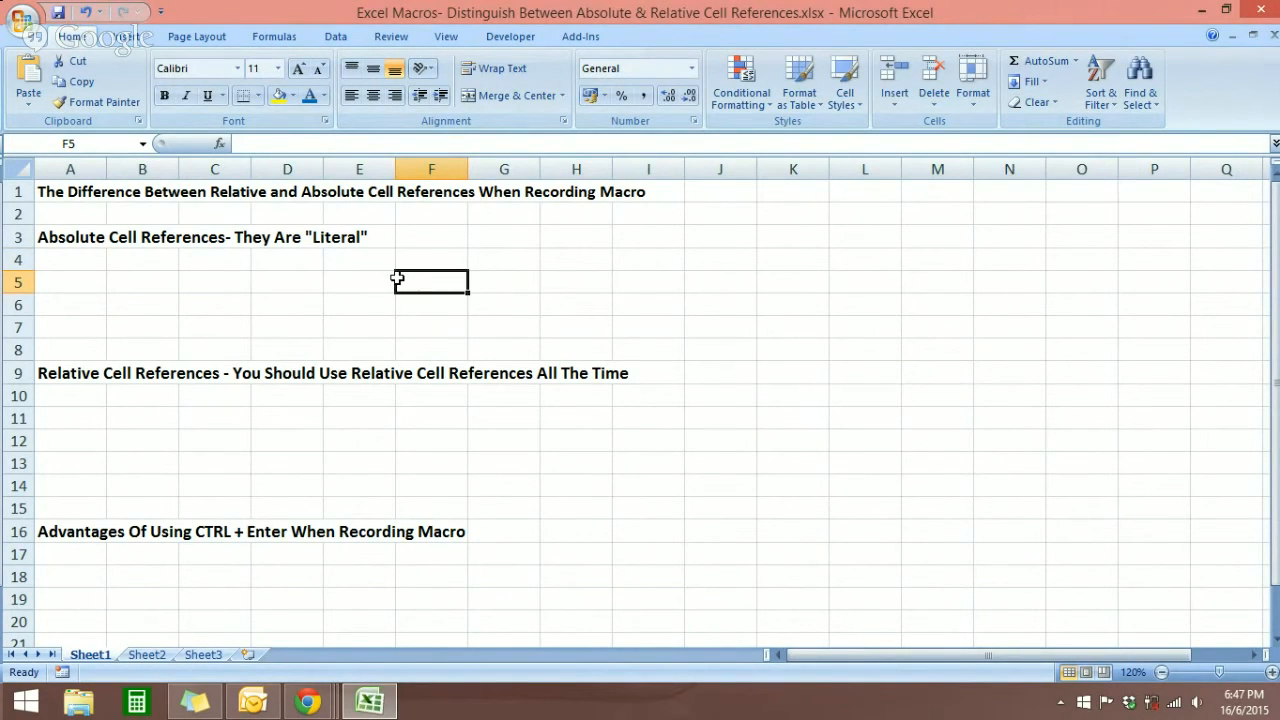
{"action": "left_click", "coordinate": [353, 330]}
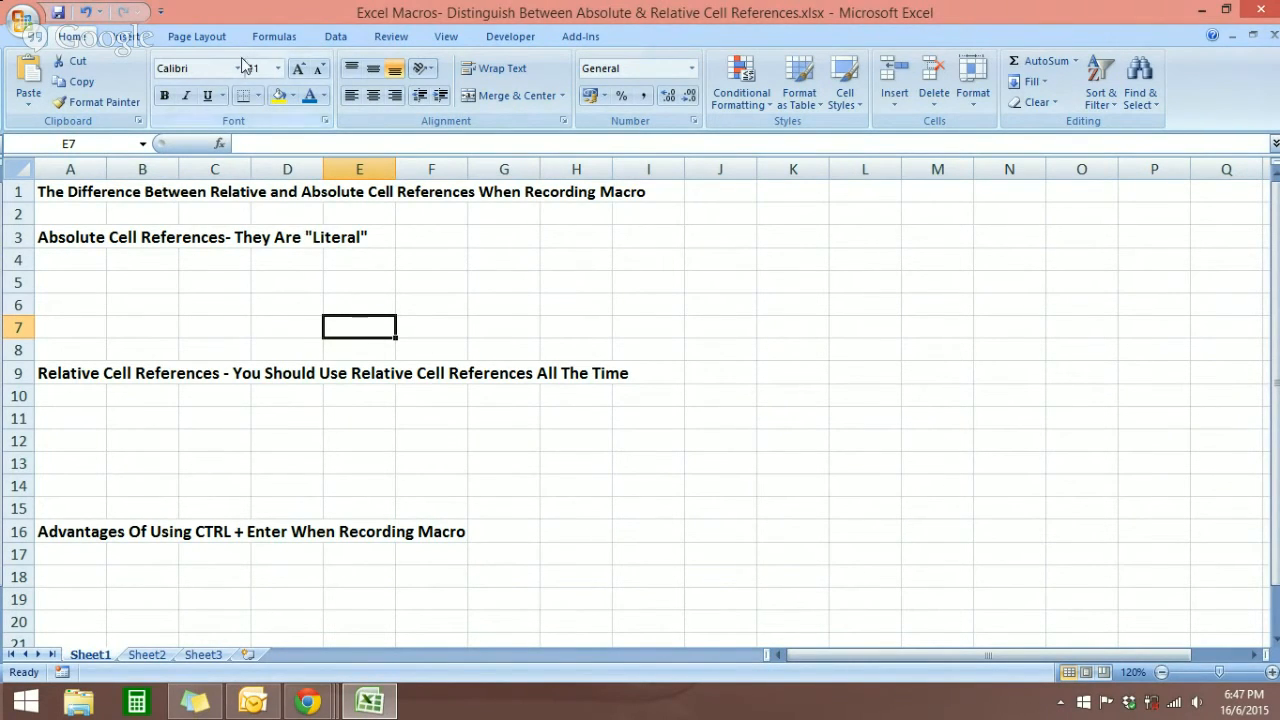
{"action": "left_click", "coordinate": [510, 36]}
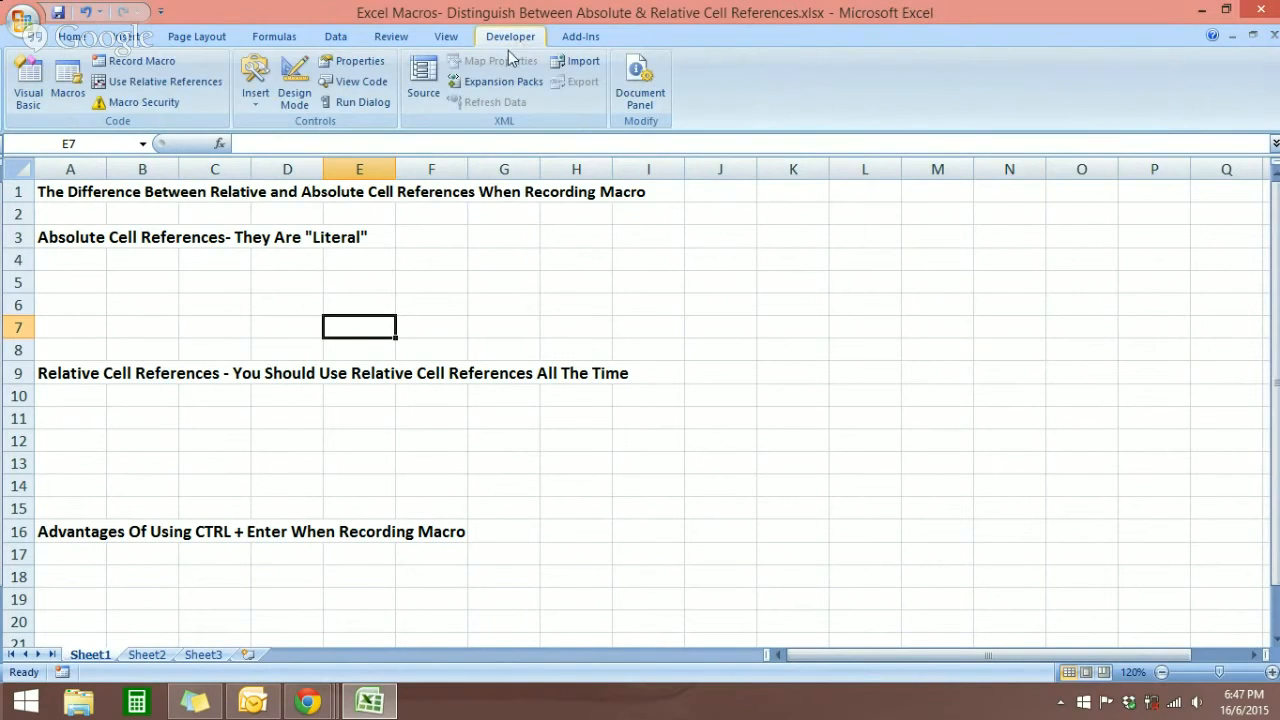
{"action": "left_click", "coordinate": [67, 85]}
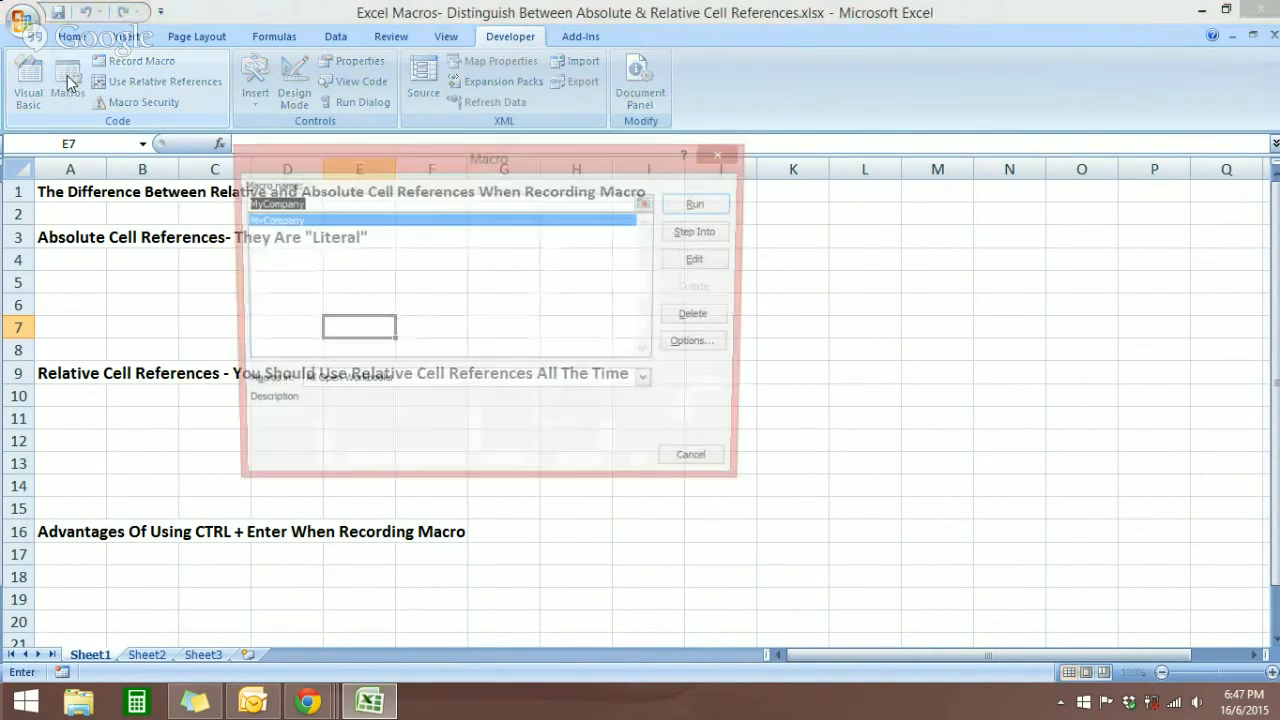
{"action": "left_click", "coordinate": [691, 203]}
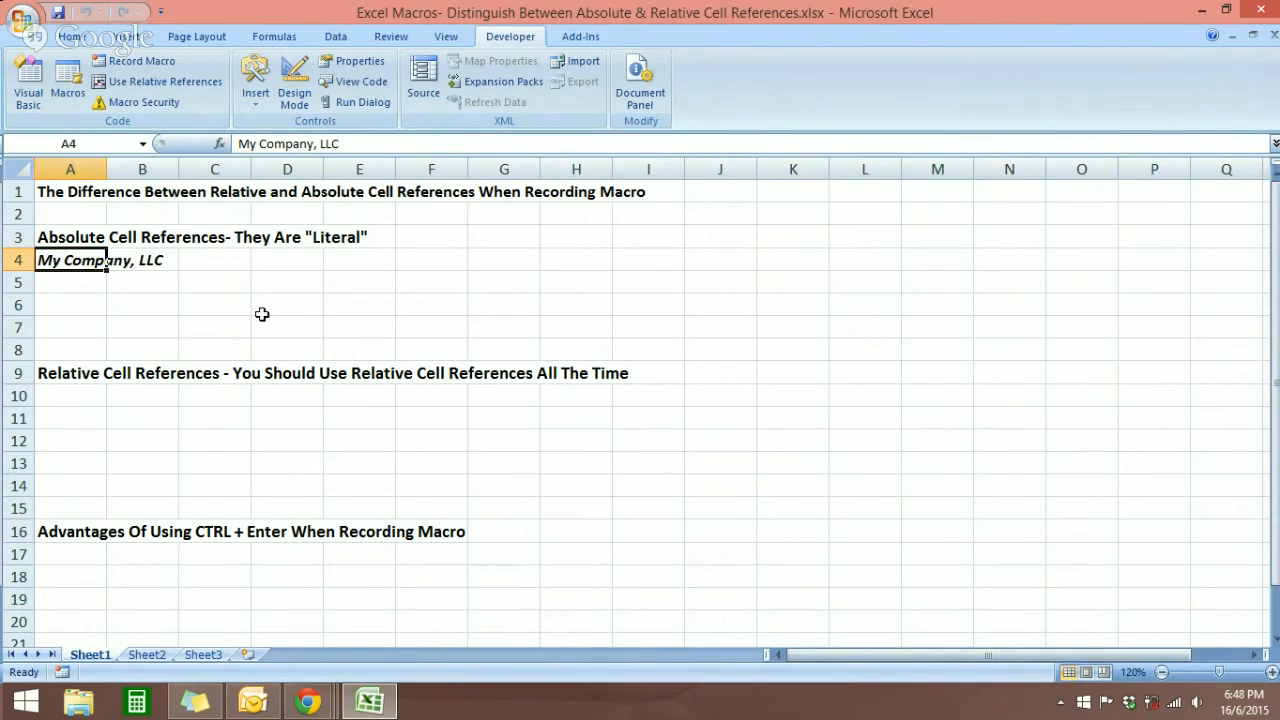
Run the MyCompany macro with cell H13 as the active cell
{"action": "left_click", "coordinate": [745, 424]}
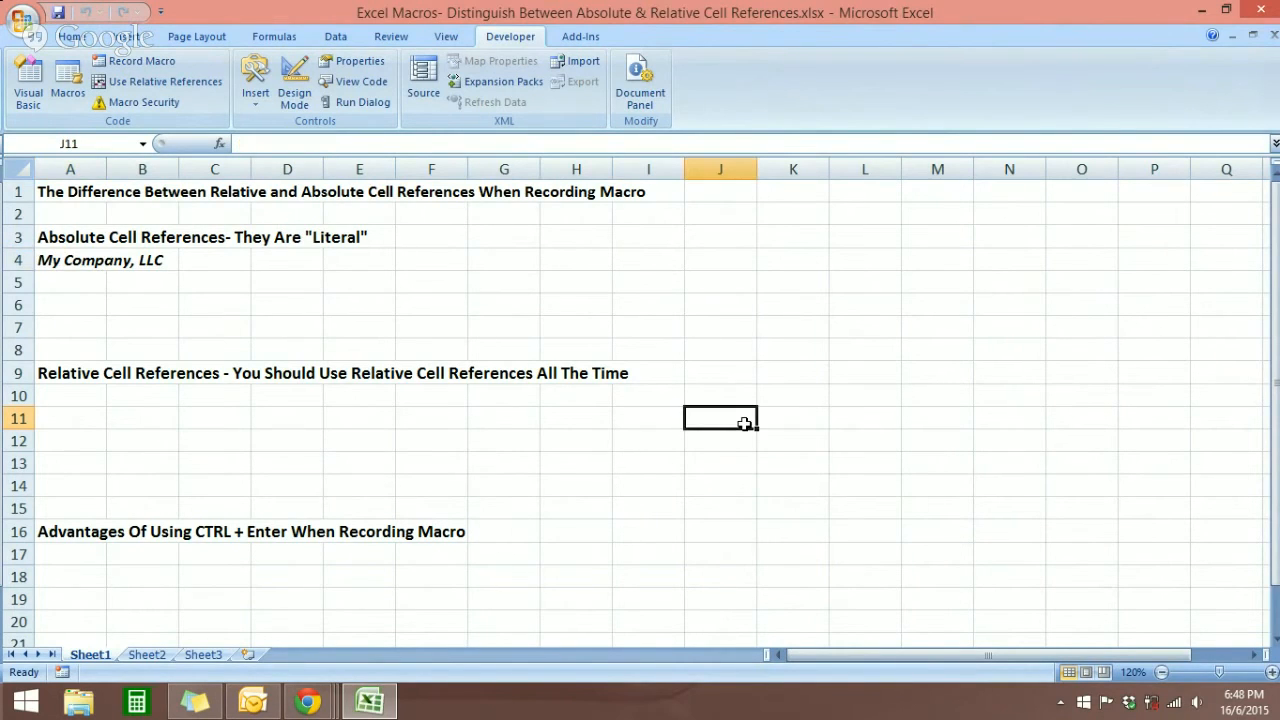
{"action": "left_click", "coordinate": [546, 457]}
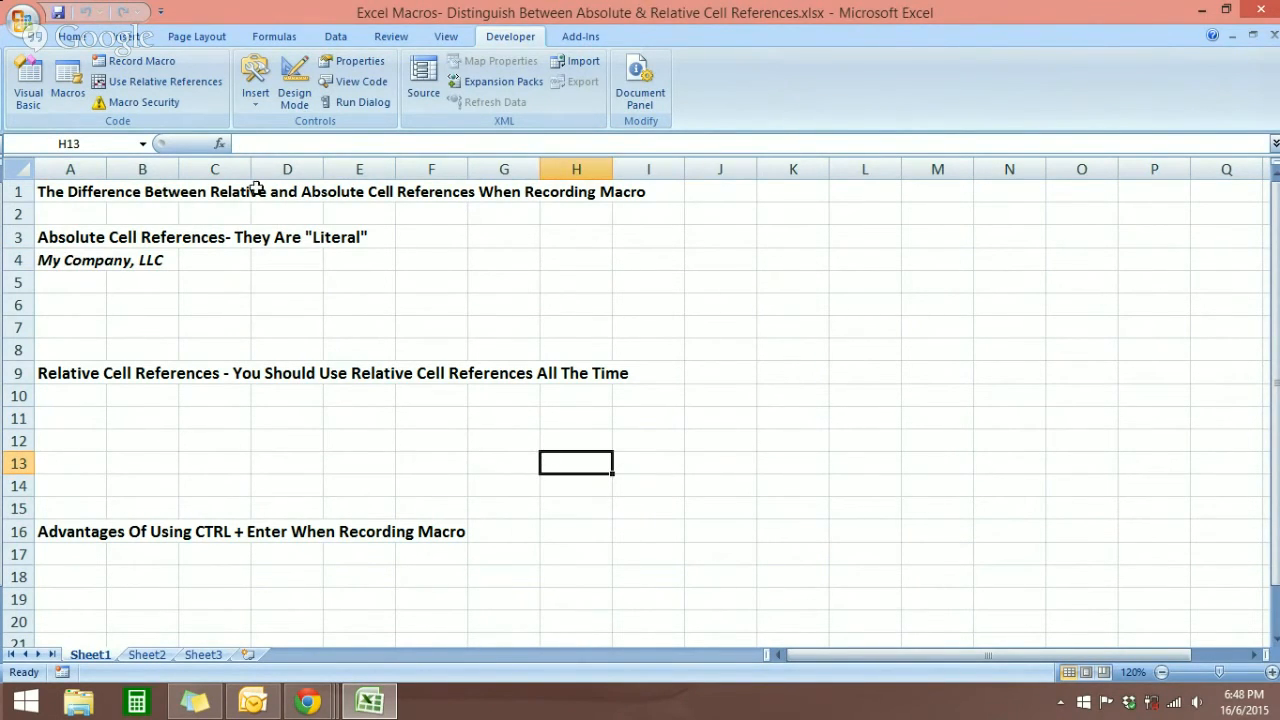
{"action": "left_click", "coordinate": [68, 82]}
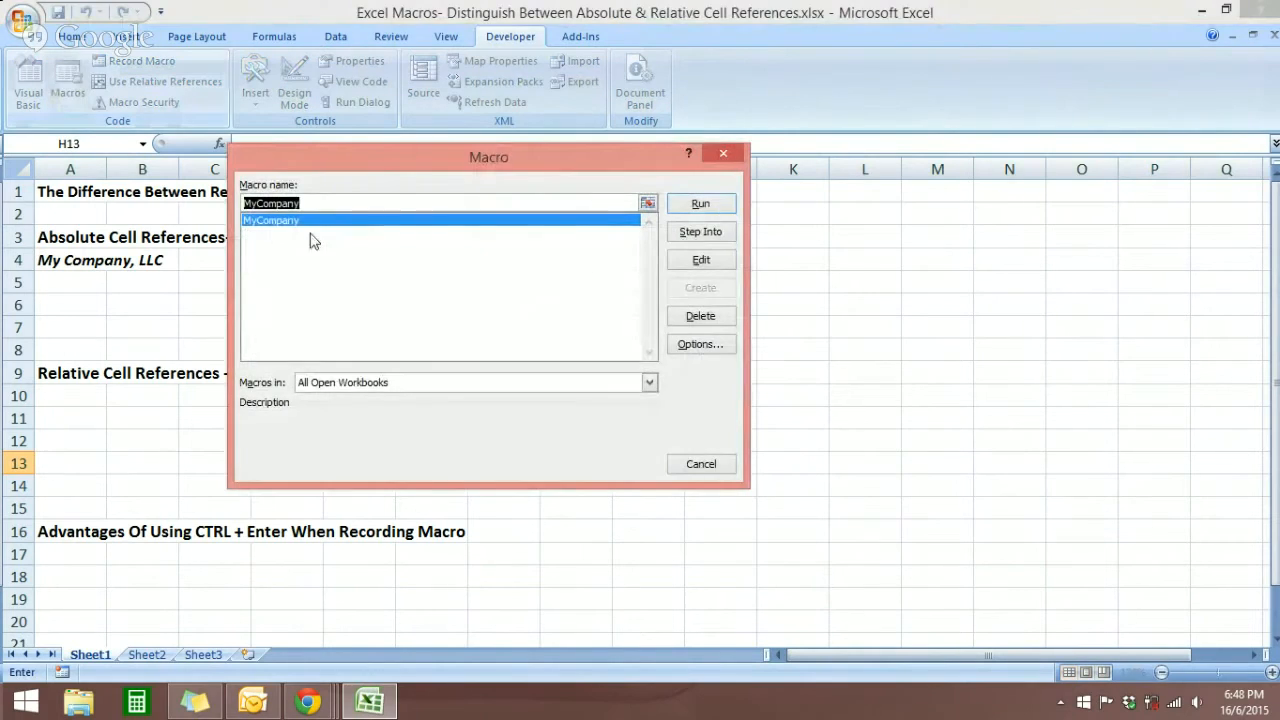
{"action": "left_click", "coordinate": [695, 204]}
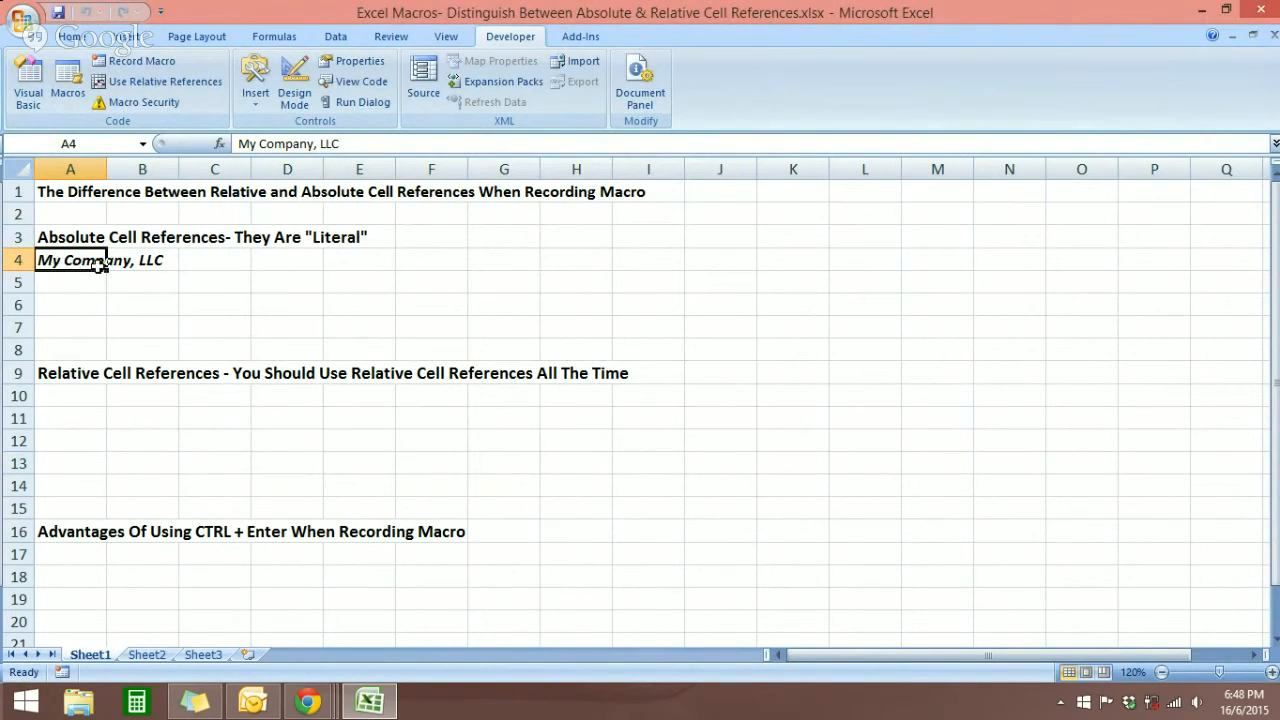
Delete the company name from cell A4 and undo the deletion
{"action": "left_click", "coordinate": [66, 277]}
{"action": "left_click", "coordinate": [62, 262]}
{"action": "key", "text": "Delete"}
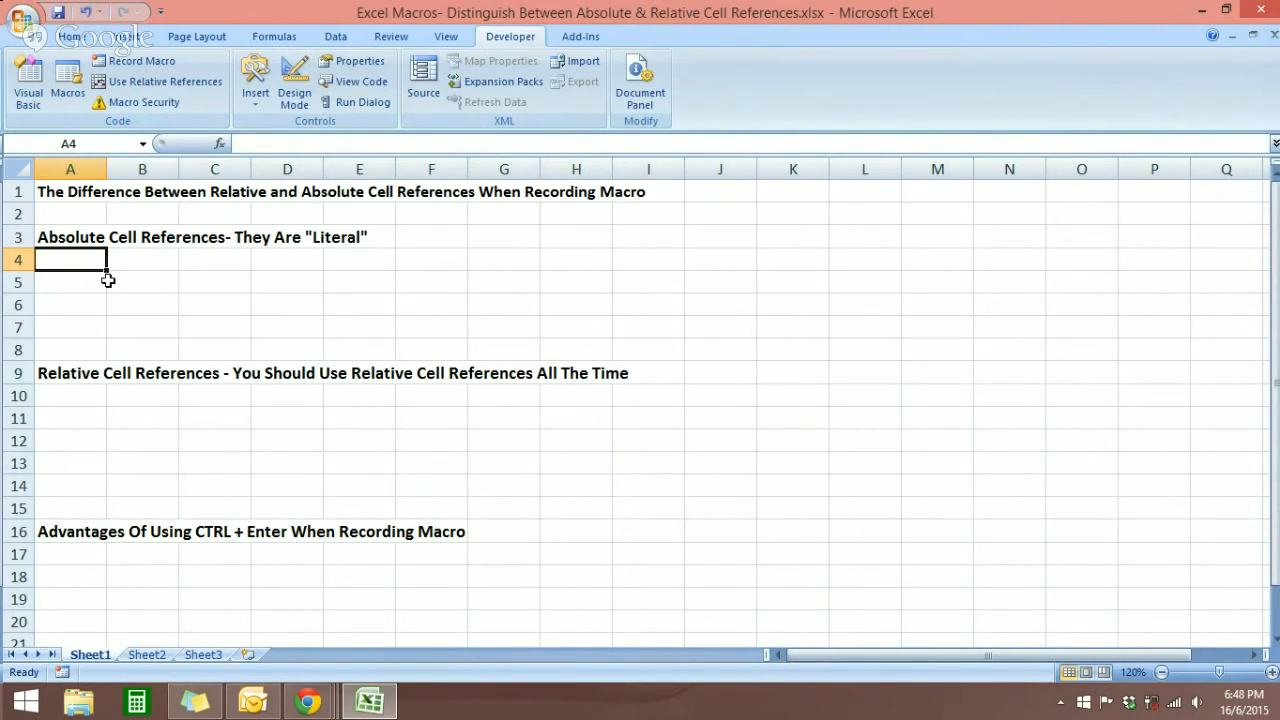
{"action": "key", "text": "Down"}
{"action": "key", "text": "Up"}
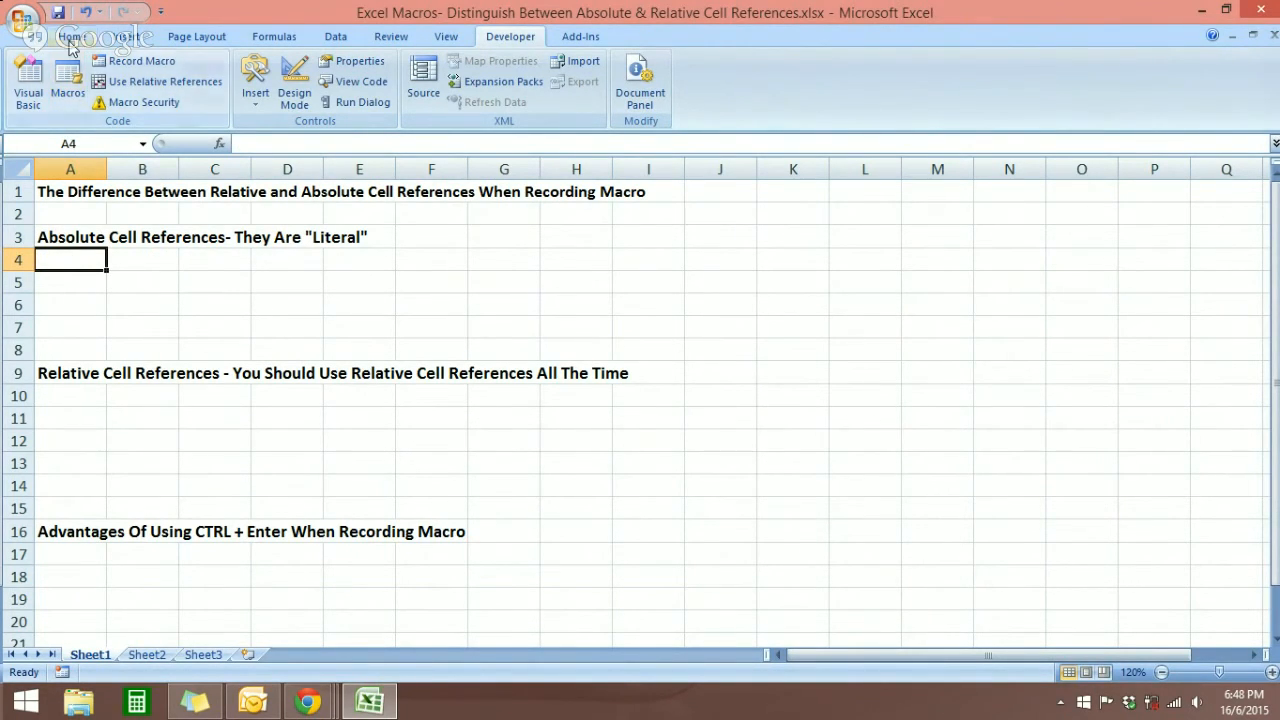
{"action": "key", "text": "ctrl+z"}
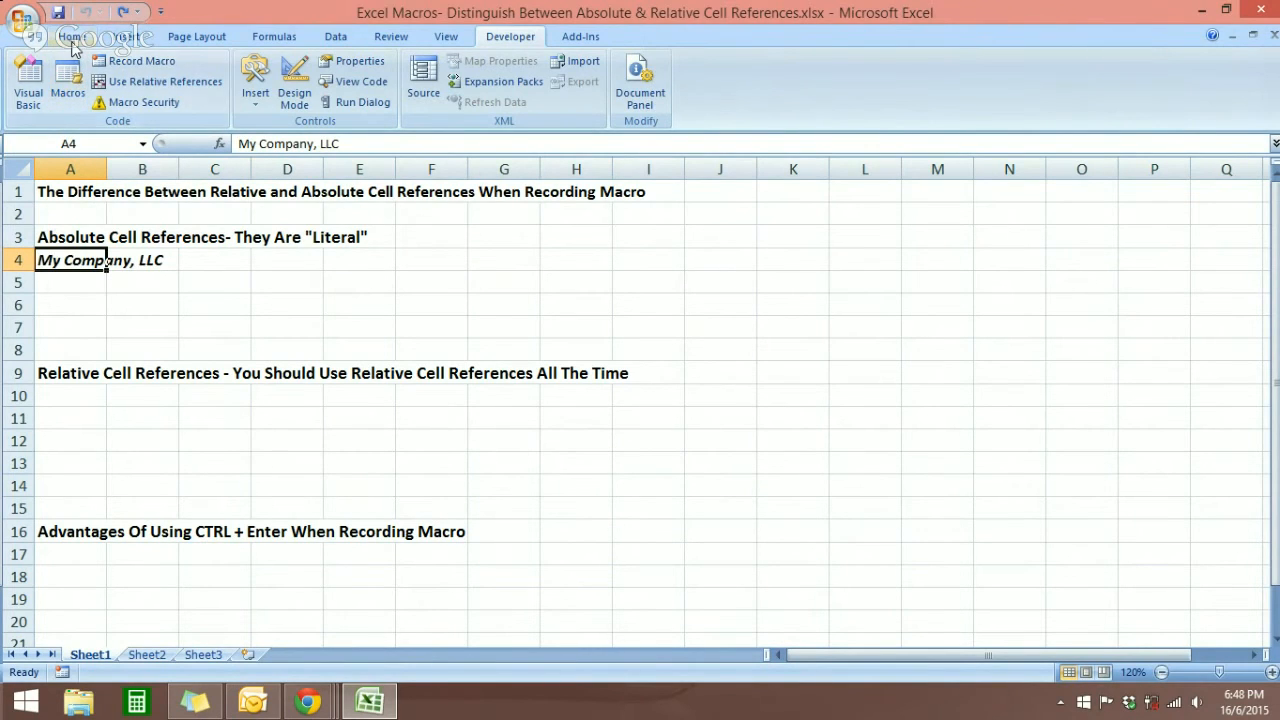
Clear both the contents and the formatting of cell A4 with Clear All
{"action": "left_click", "coordinate": [71, 36]}
{"action": "left_click", "coordinate": [214, 305]}
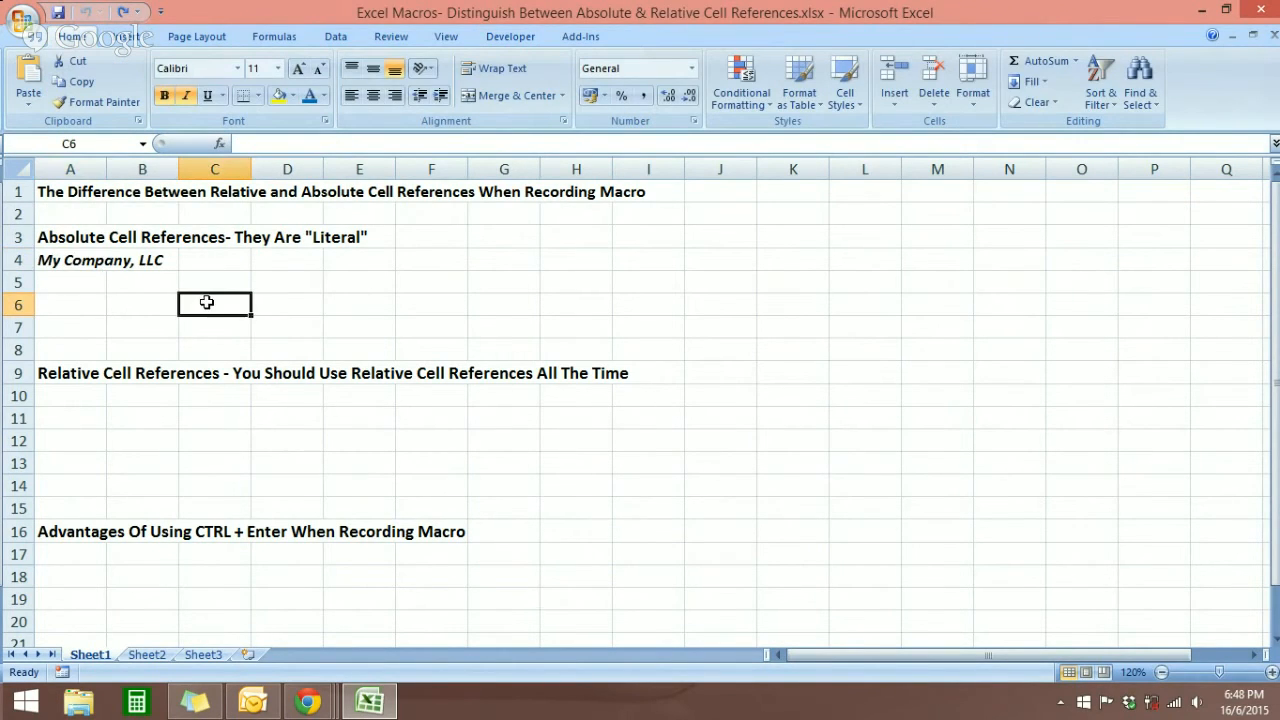
{"action": "left_click", "coordinate": [84, 256]}
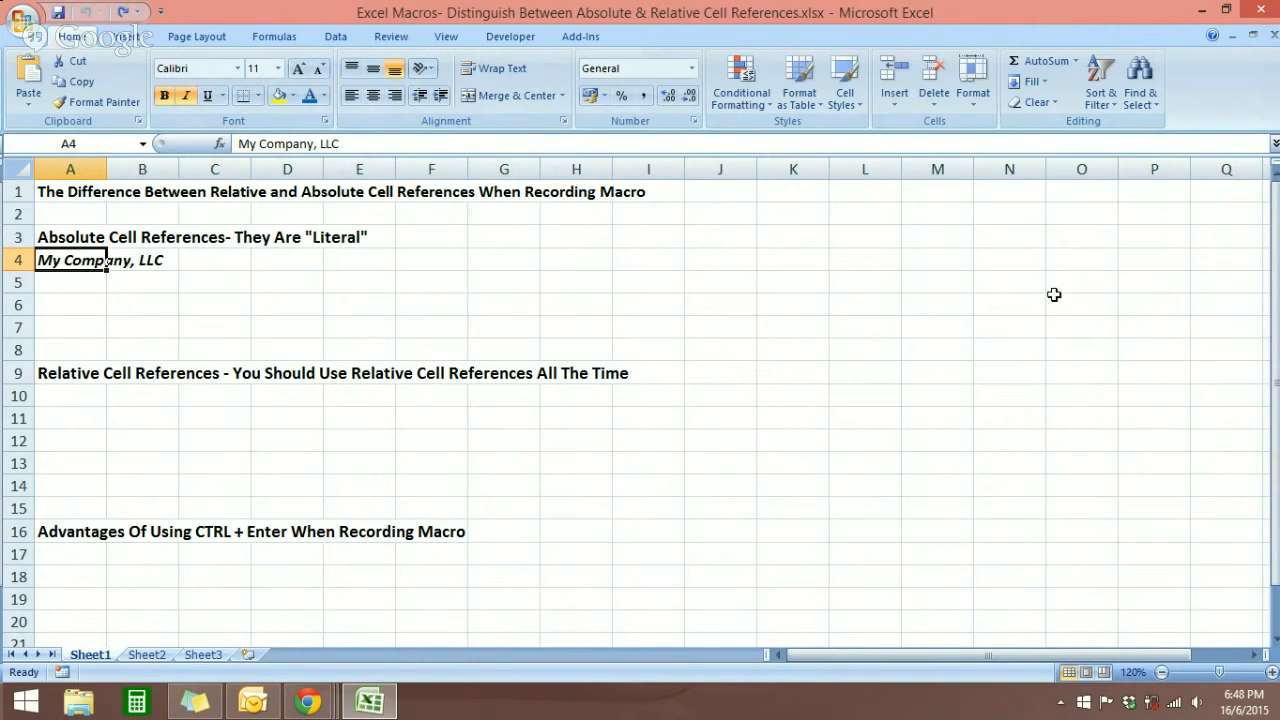
{"action": "left_click", "coordinate": [1050, 105]}
{"action": "left_click", "coordinate": [1052, 129]}
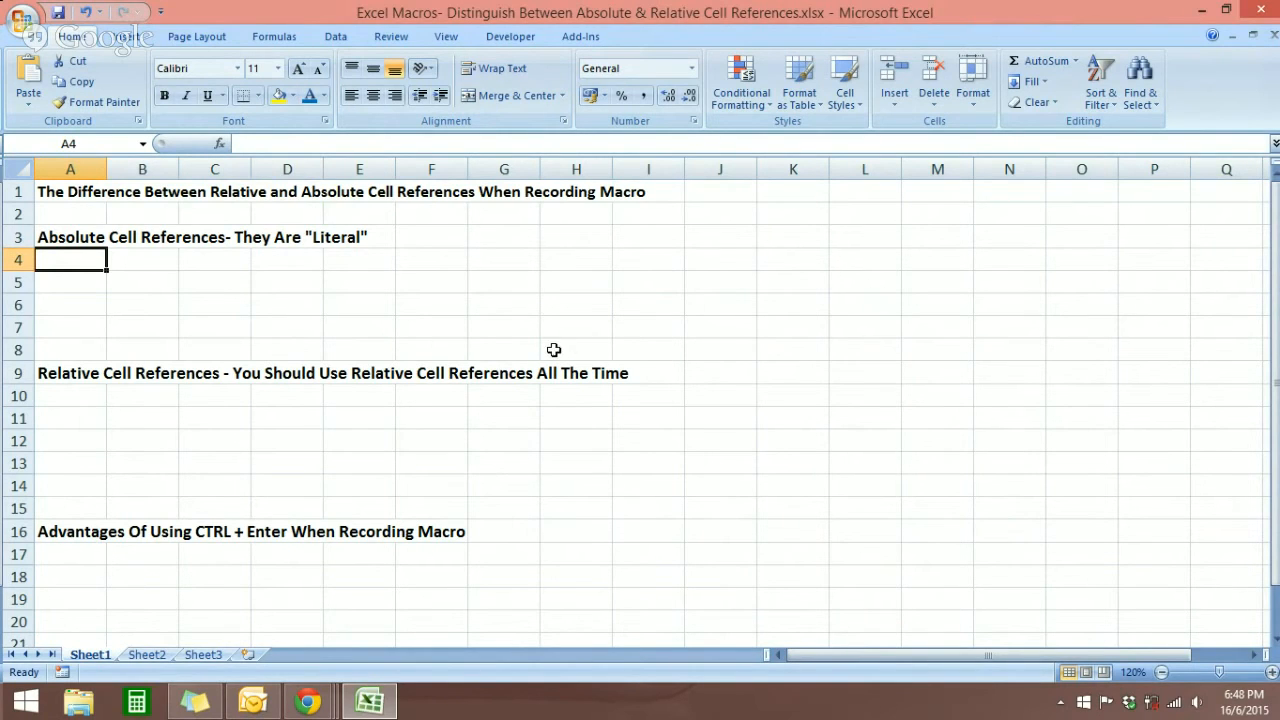
Turn on relative references for macro recording and select cell D13
{"action": "left_click", "coordinate": [510, 38]}
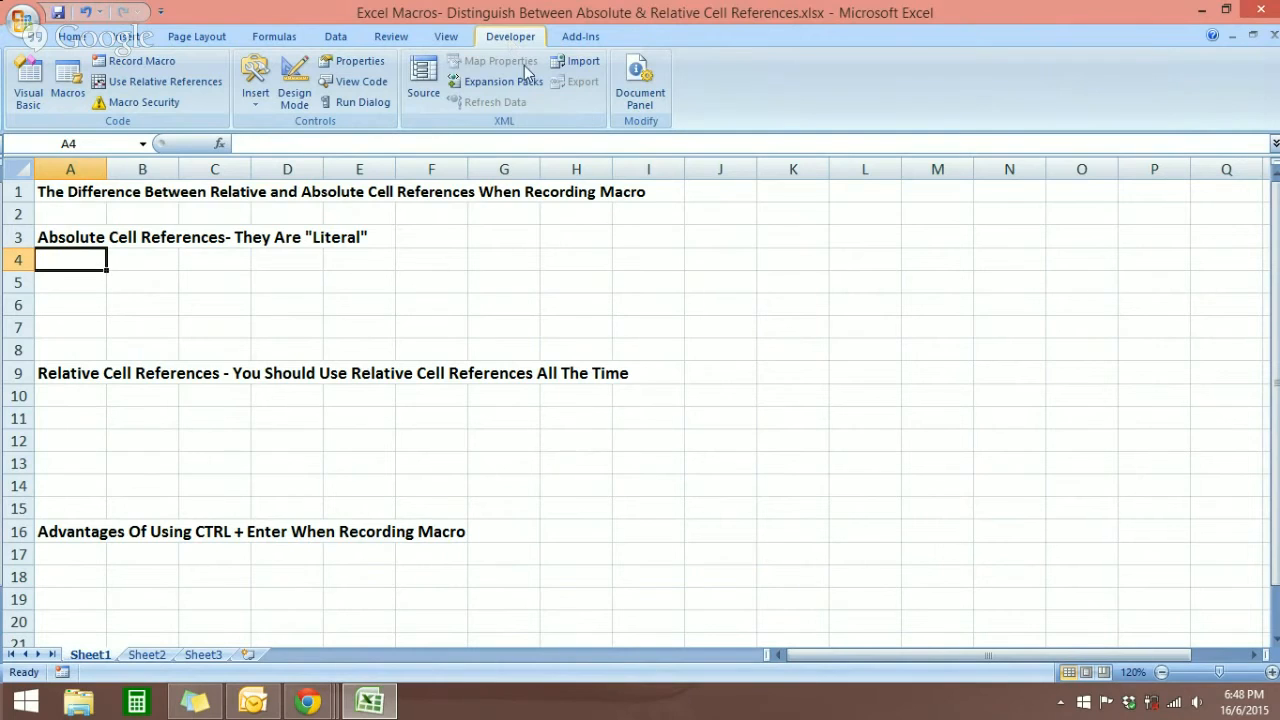
{"action": "left_click", "coordinate": [192, 86]}
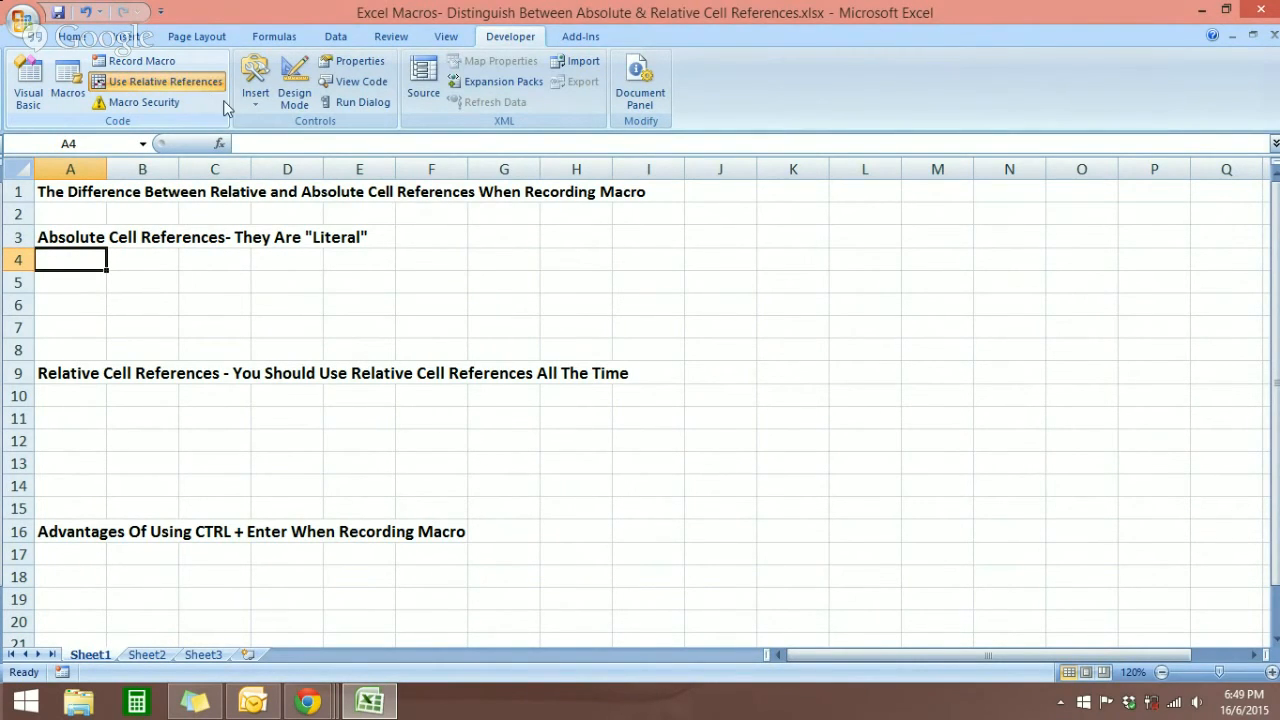
{"action": "left_click", "coordinate": [326, 461]}
{"action": "left_click", "coordinate": [297, 459]}
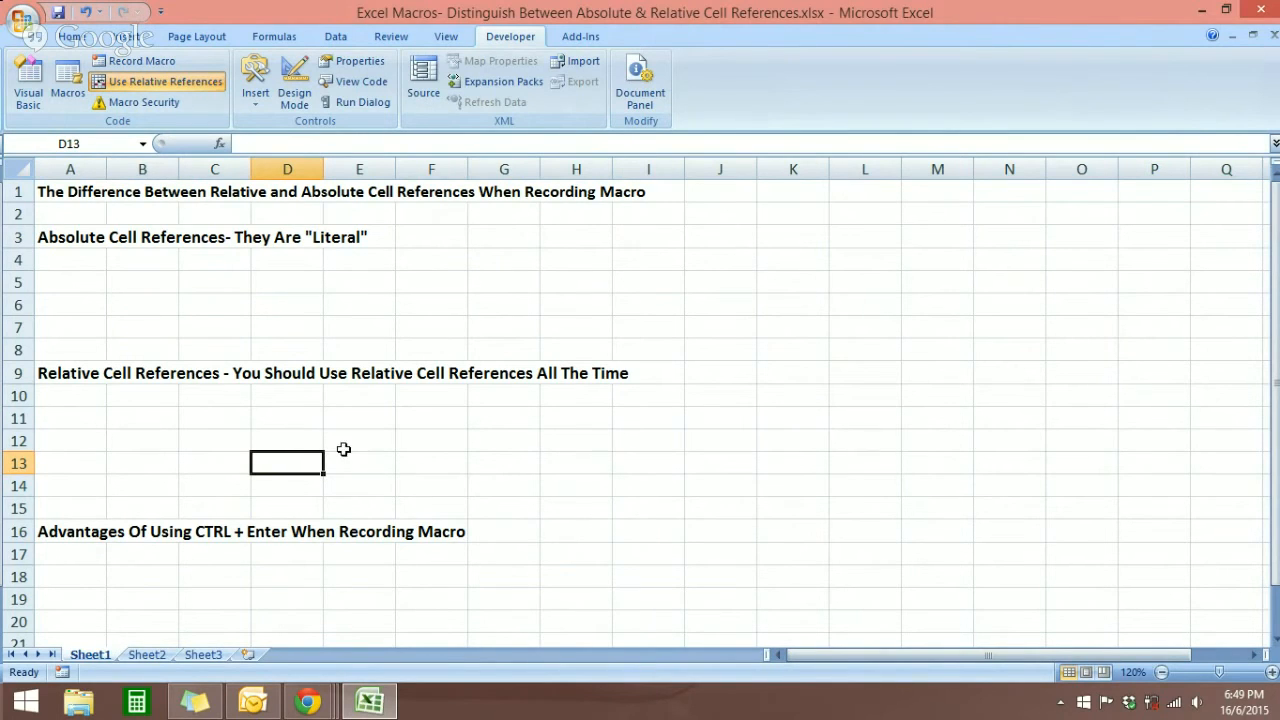
Start recording a macro named MyCompany2 with the shortcut Ctrl+Shift+M, stored in This Workbook
{"action": "left_click", "coordinate": [145, 62]}
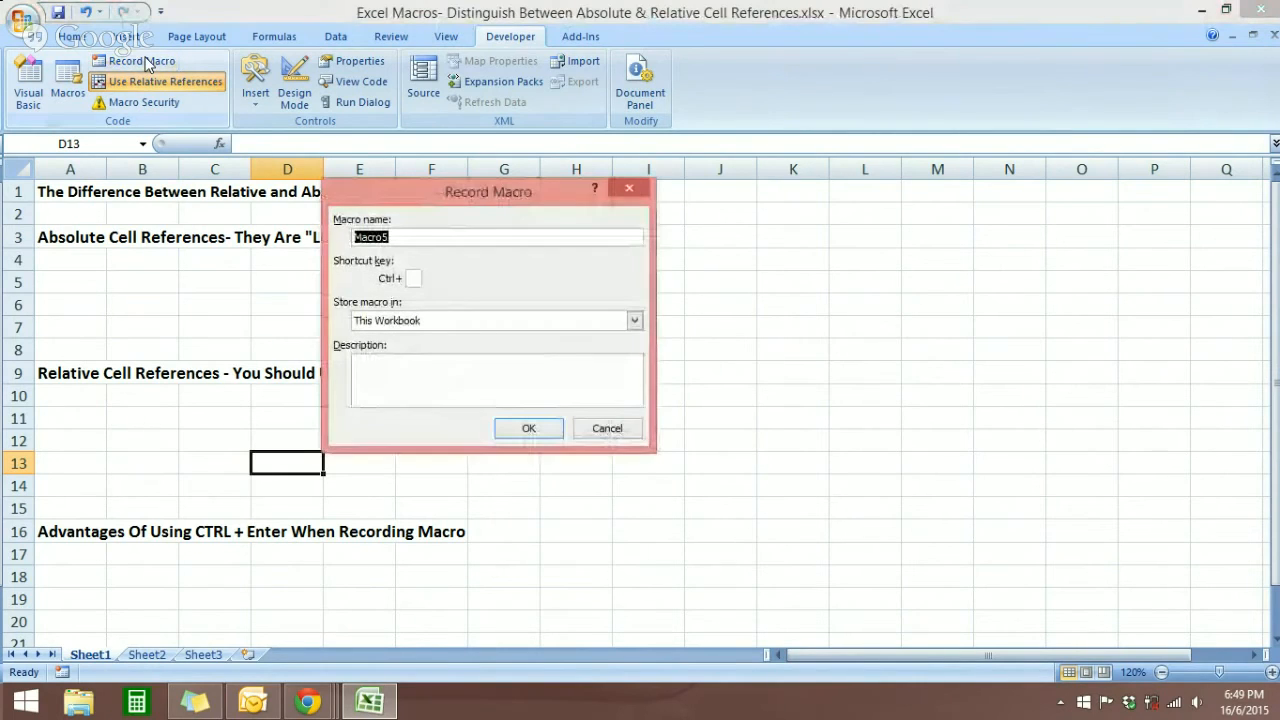
{"action": "type", "text": "M"}
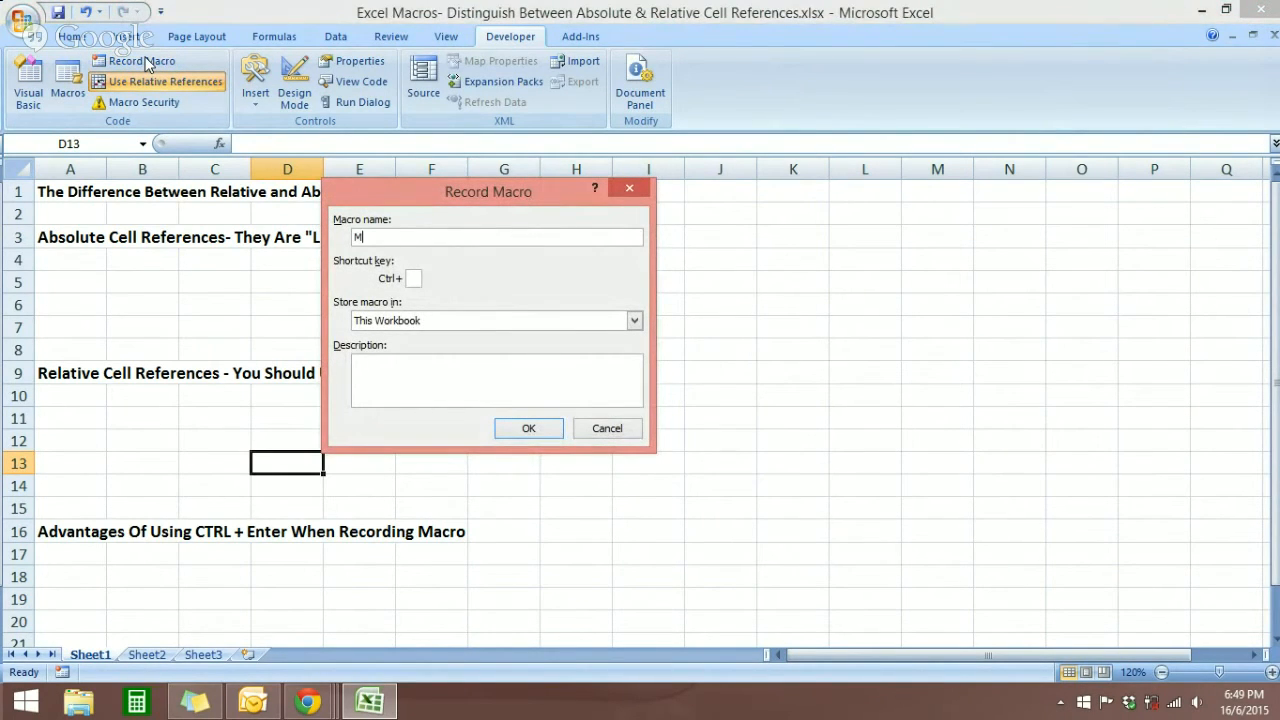
{"action": "type", "text": "yCompany2"}
{"action": "left_click", "coordinate": [413, 280]}
{"action": "type", "text": "M"}
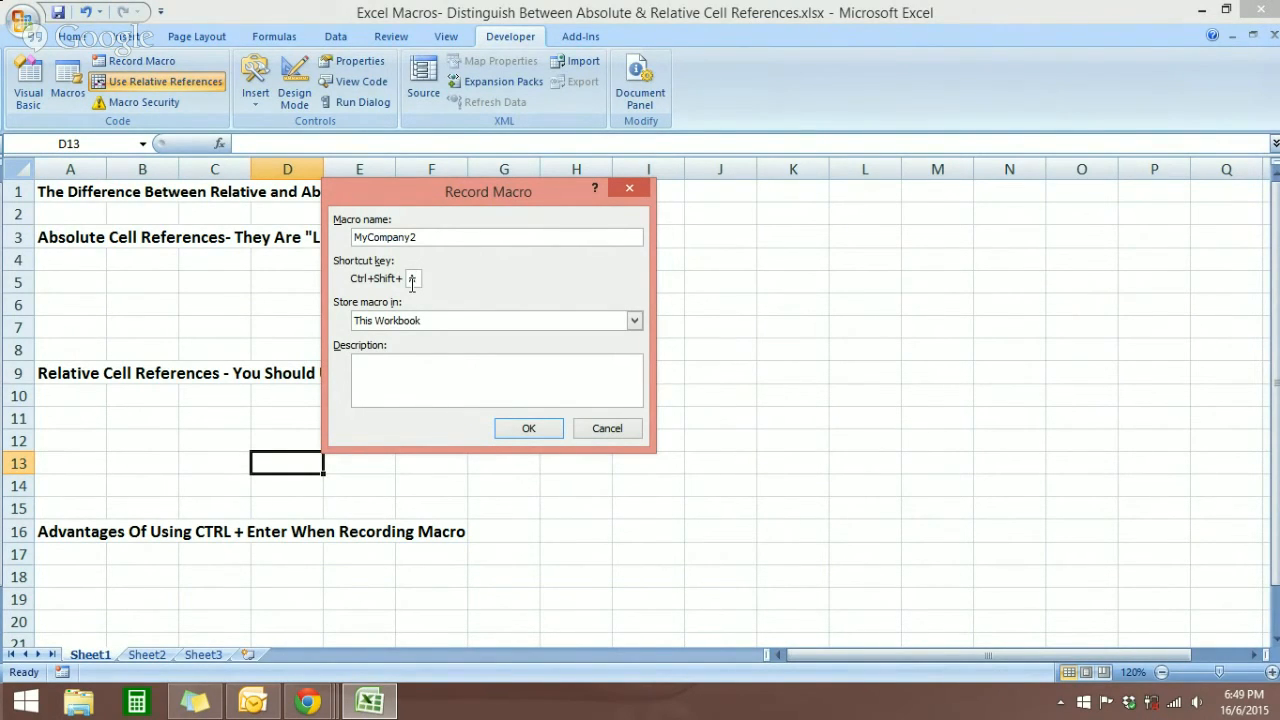
{"action": "left_click", "coordinate": [521, 431]}
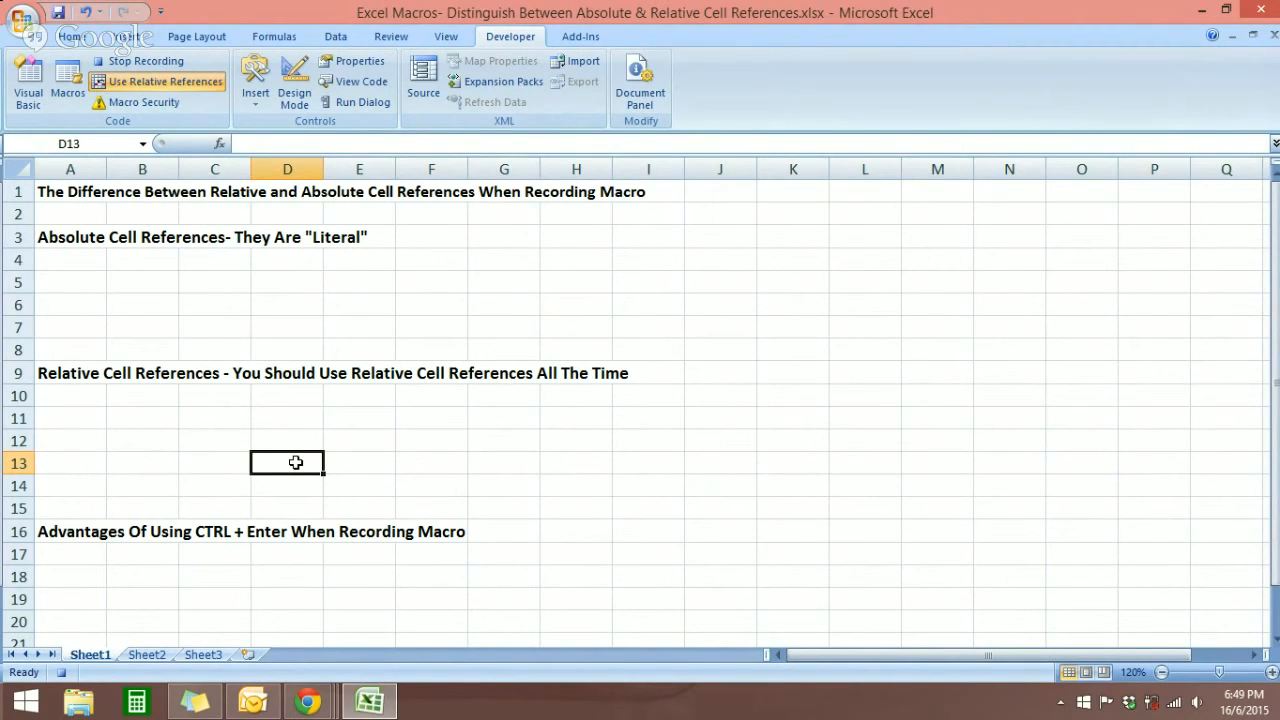
Enter "MyCompany, LLC" in cell D13, keeping that cell selected
{"action": "type", "text": "MyCo"}
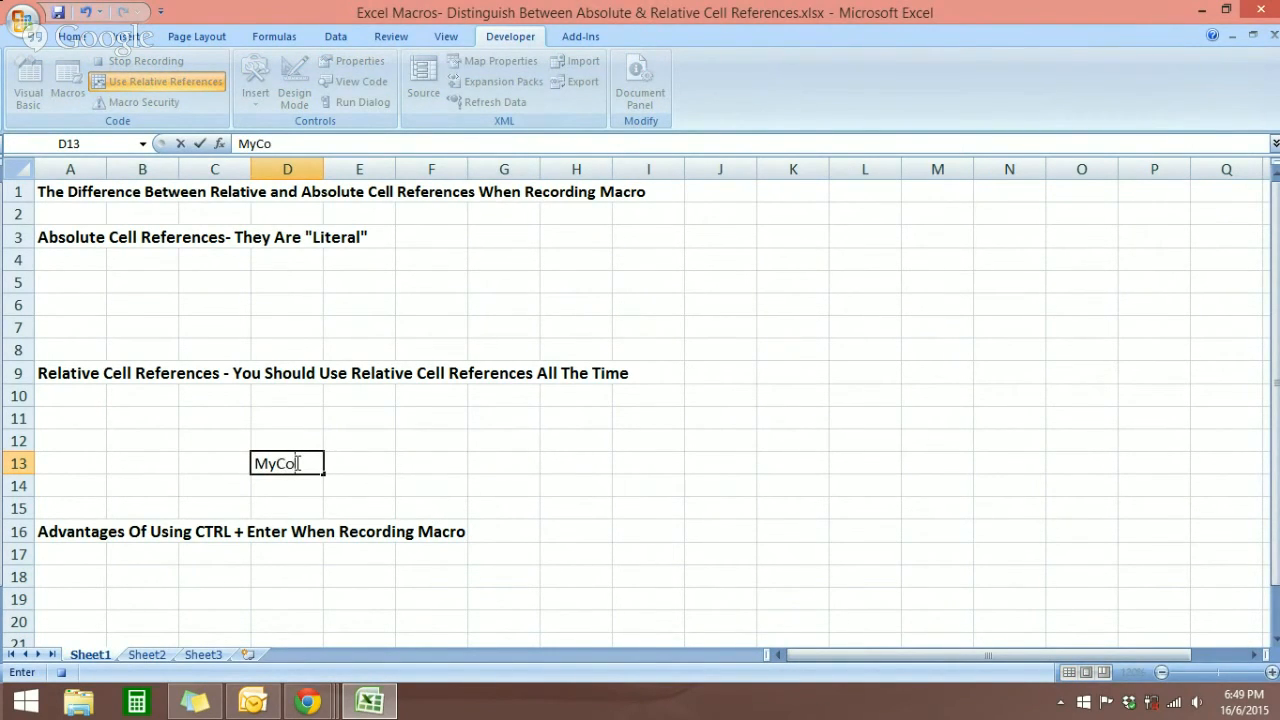
{"action": "type", "text": "mpany, LLC"}
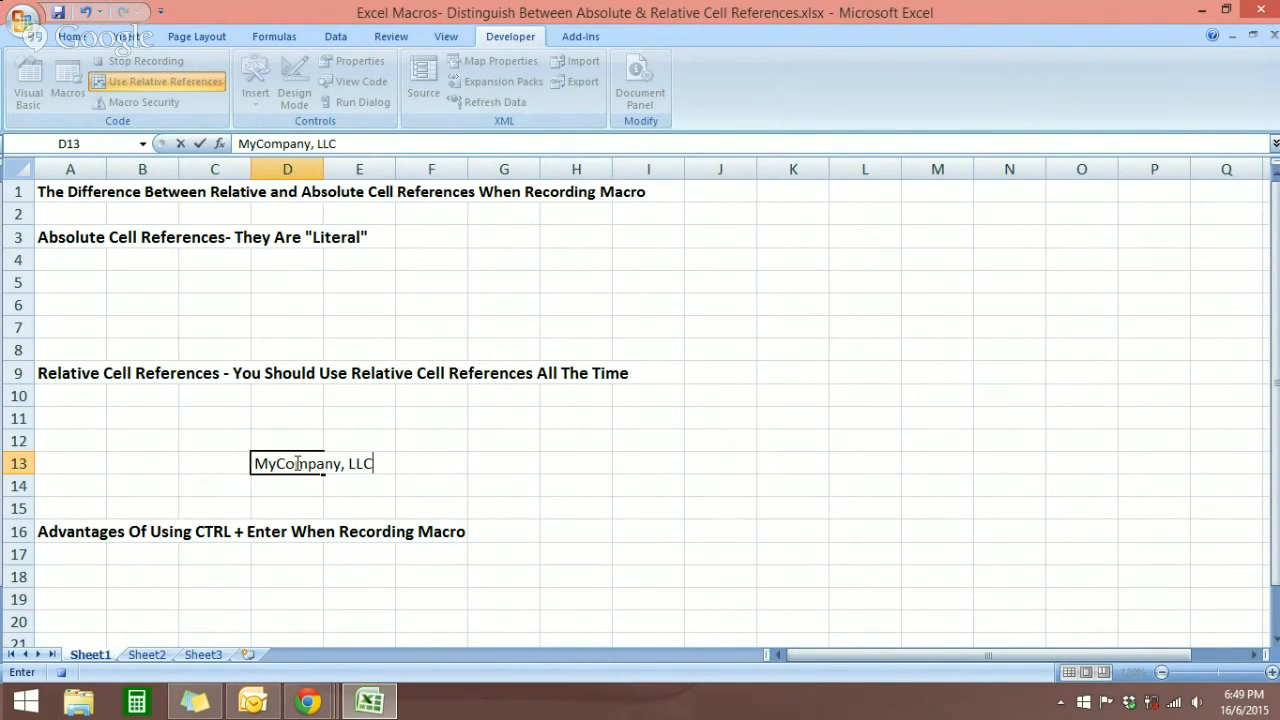
{"action": "key", "text": "ctrl+Return"}
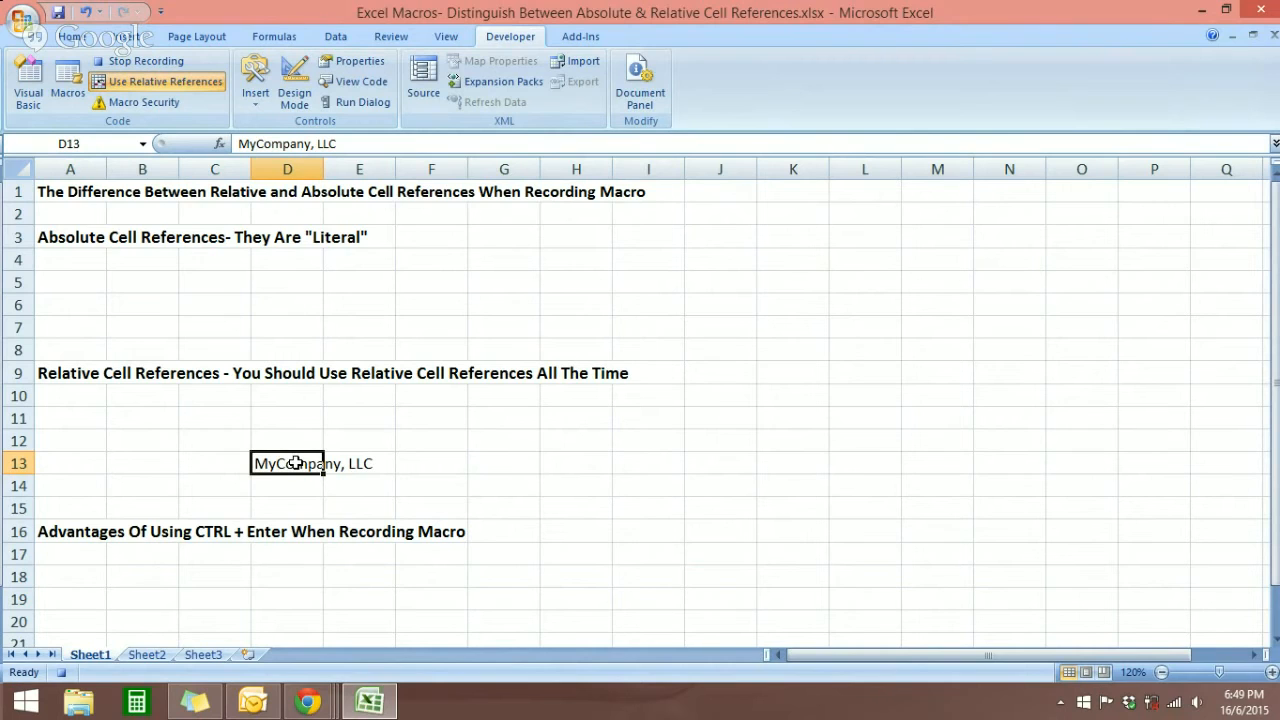
Format the company name in cell D13 as bold and italic with a blue font color
{"action": "left_click", "coordinate": [78, 38]}
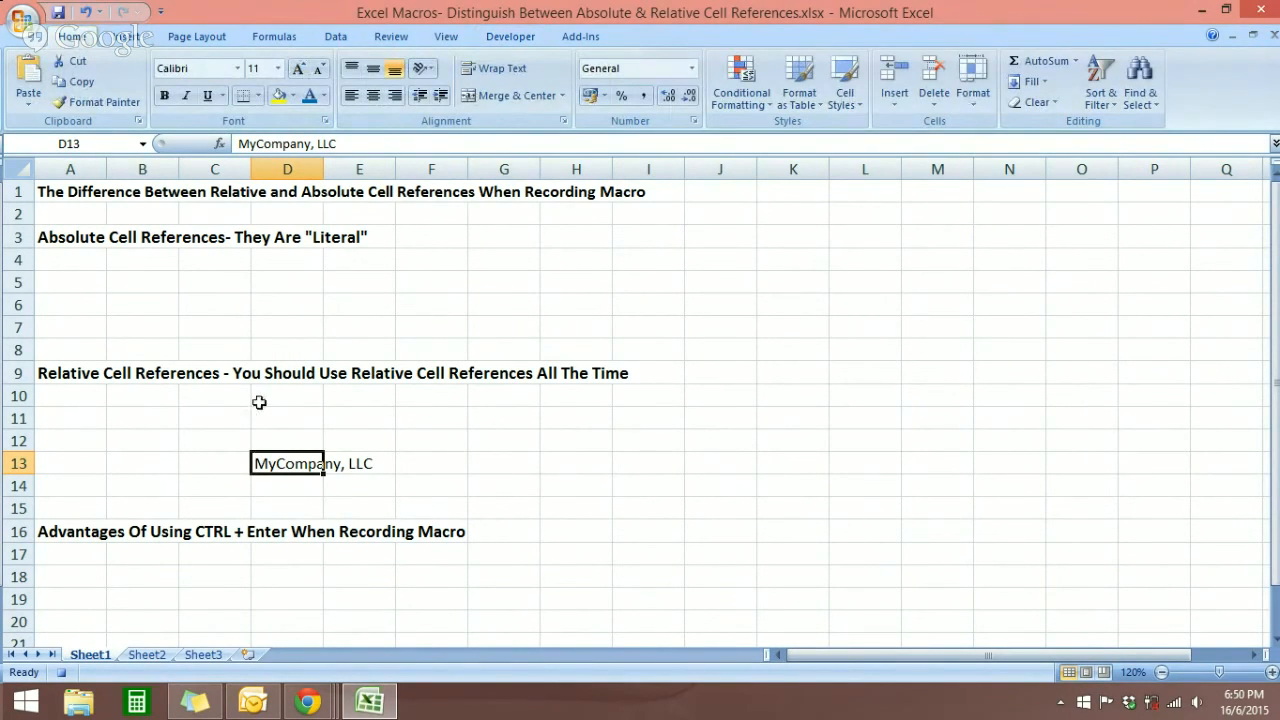
{"action": "left_click", "coordinate": [164, 97]}
{"action": "left_click", "coordinate": [186, 96]}
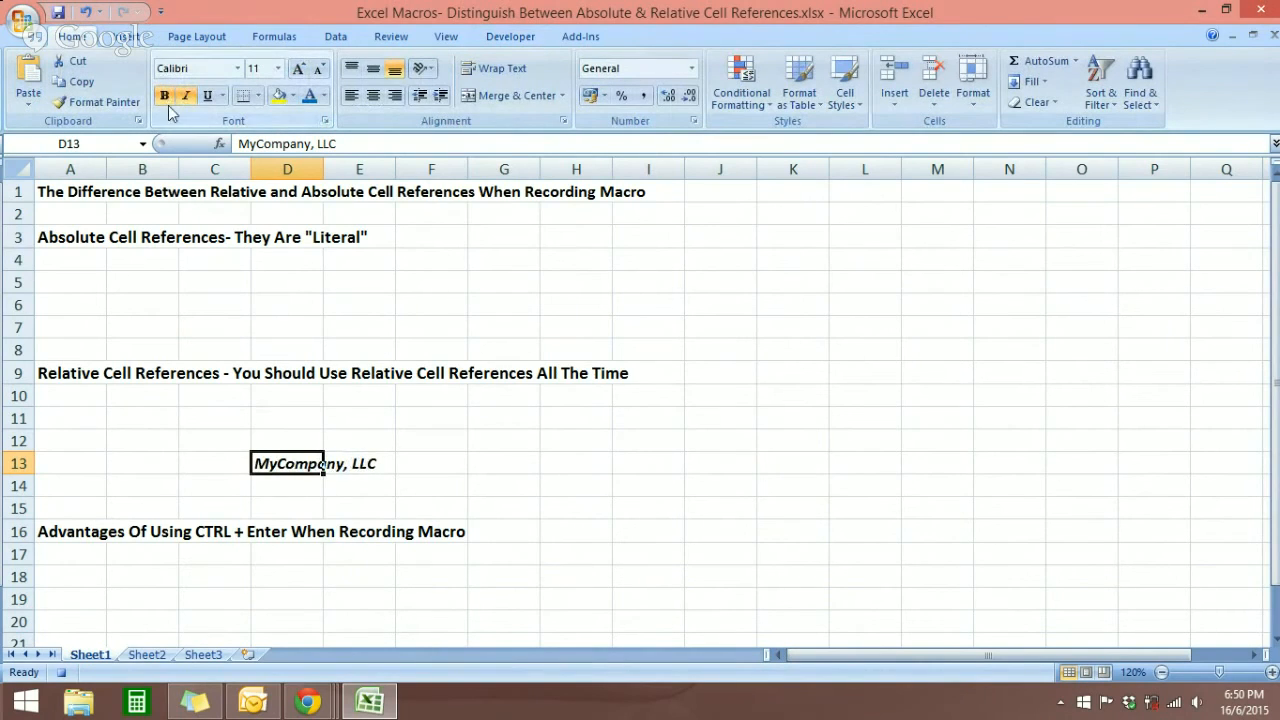
{"action": "left_click", "coordinate": [308, 100]}
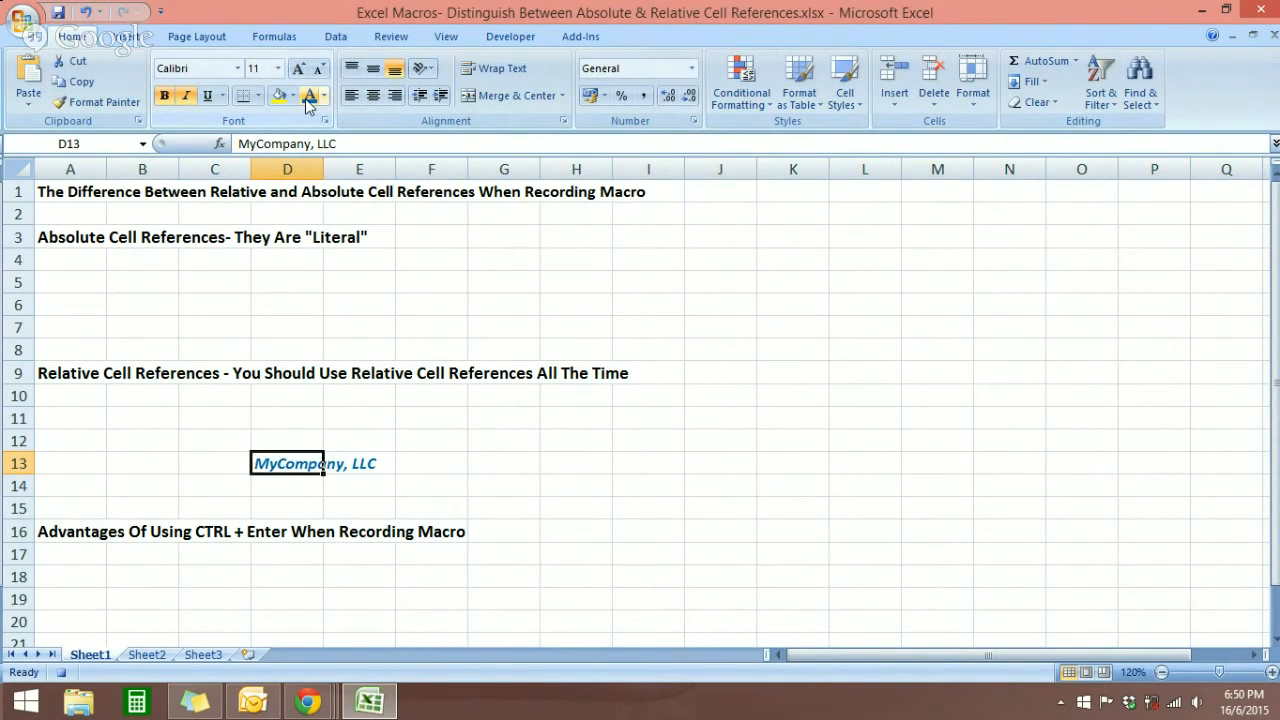
Set the font of cell D13 to Brush Script MT at size 12
{"action": "left_click", "coordinate": [237, 68]}
{"action": "scroll", "coordinate": [225, 275], "scroll_direction": "down", "scroll_amount": 12}
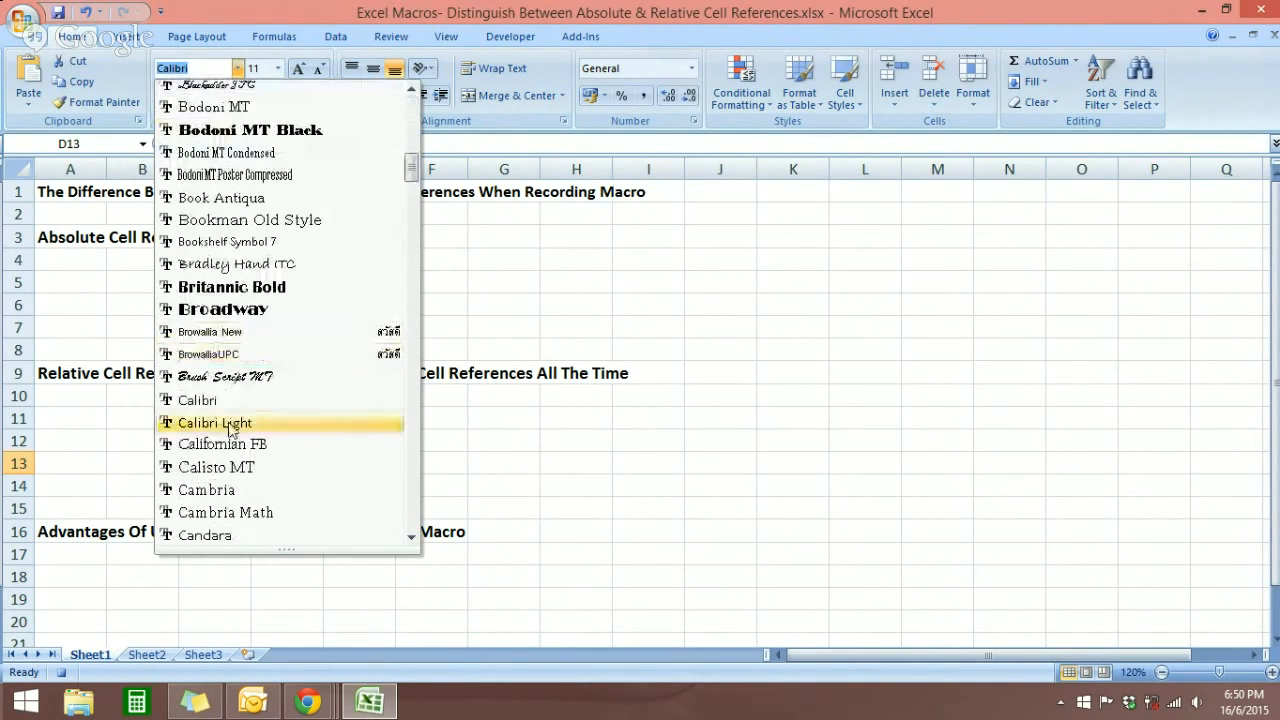
{"action": "left_click", "coordinate": [238, 377]}
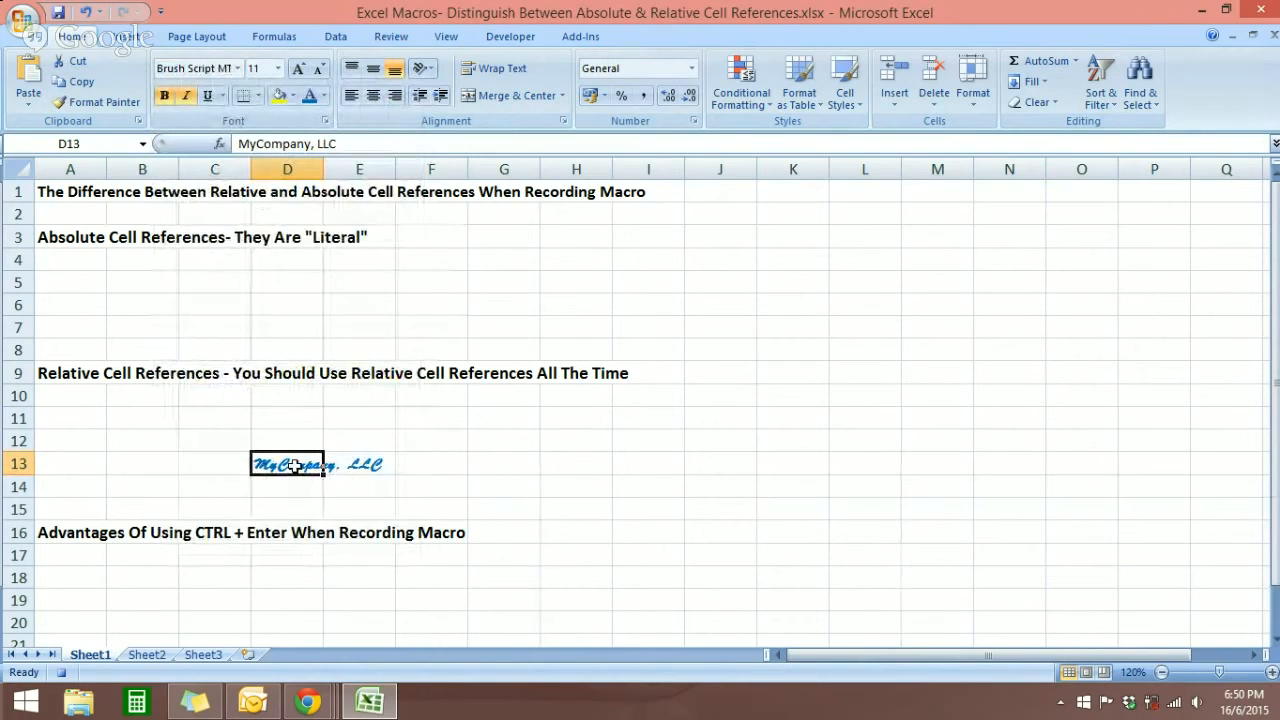
{"action": "left_click", "coordinate": [278, 68]}
{"action": "left_click", "coordinate": [262, 153]}
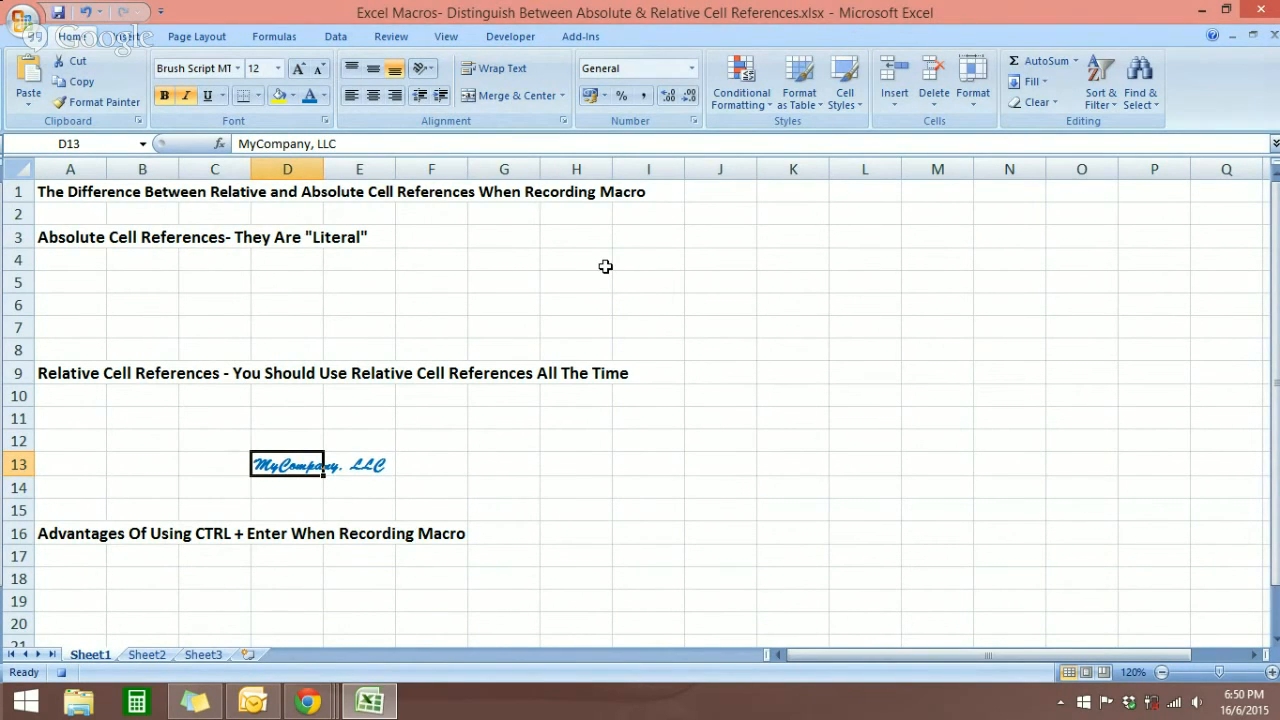
Stop recording the MyCompany2 macro, leaving relative references turned on
{"action": "left_click", "coordinate": [505, 37]}
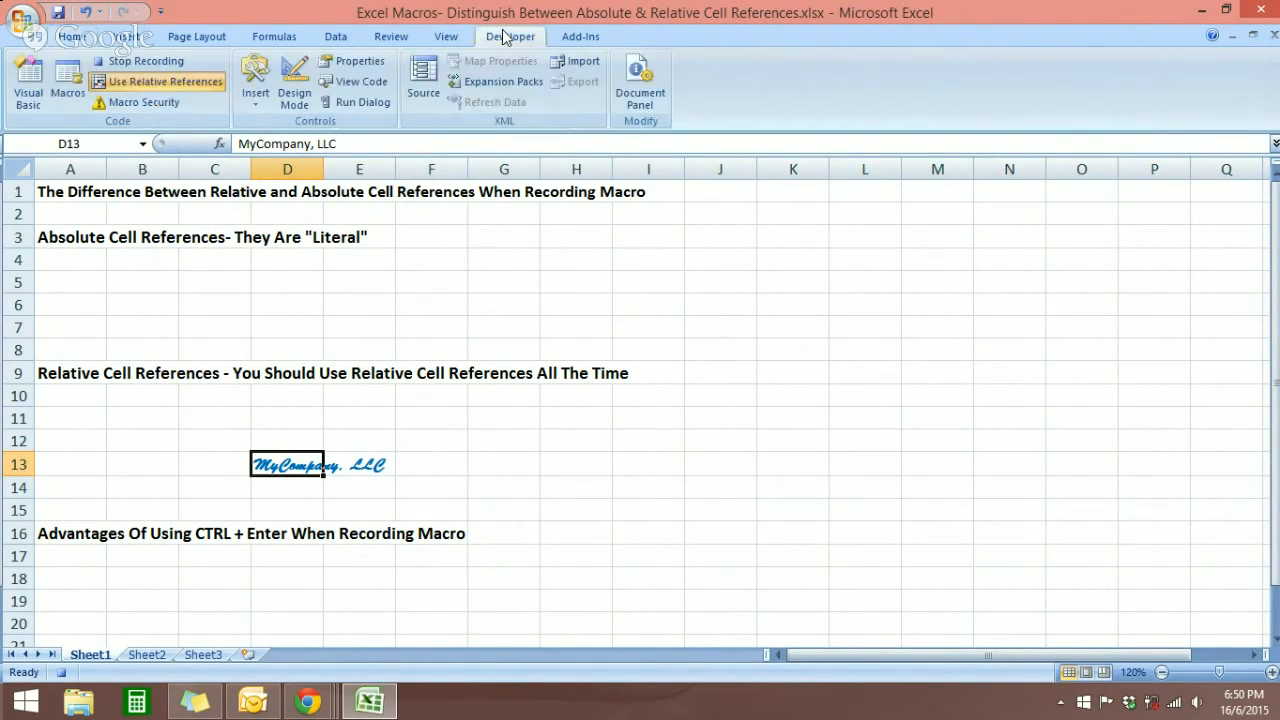
{"action": "left_click", "coordinate": [168, 62]}
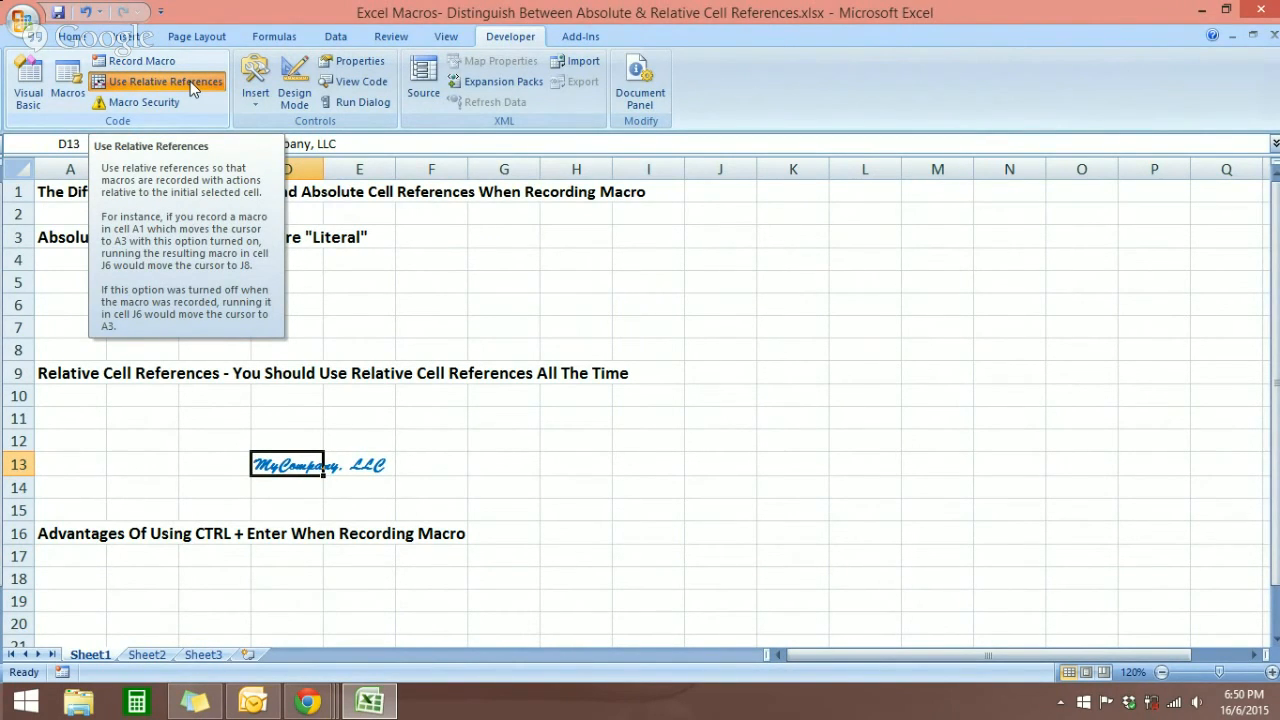
{"action": "left_click", "coordinate": [190, 81]}
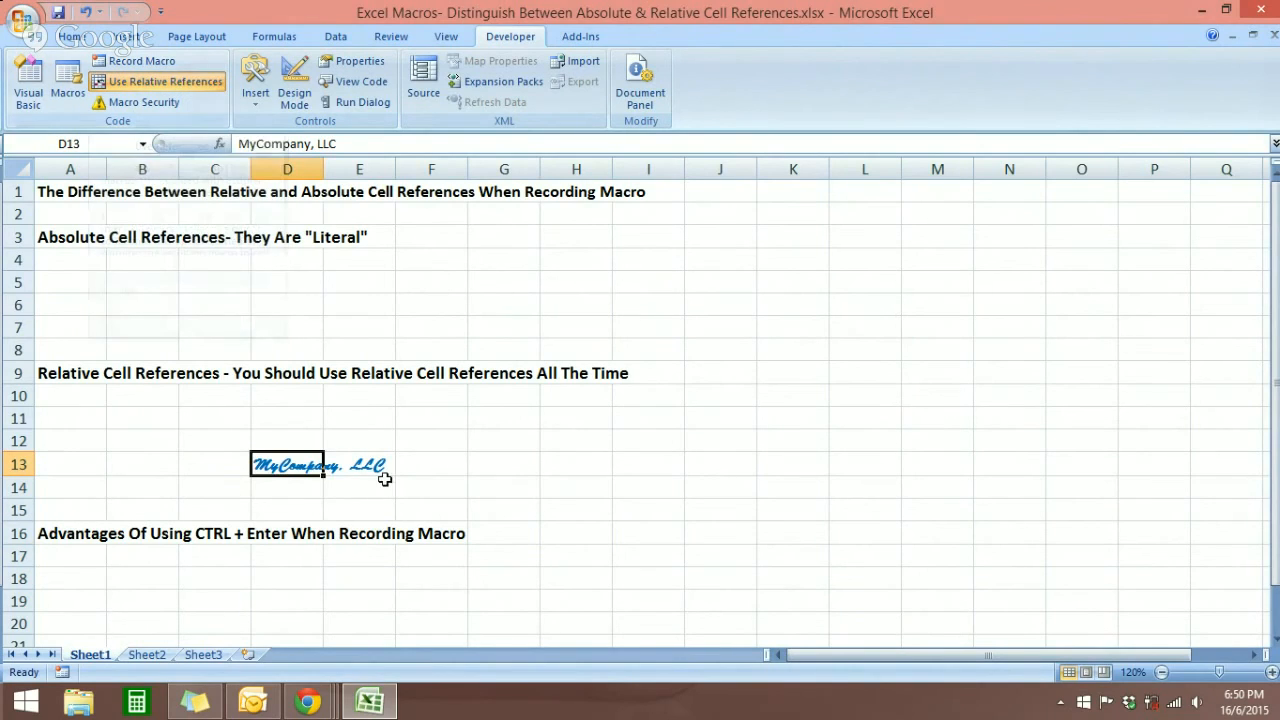
Clear all contents and formatting from cell D13, and select cell F12
{"action": "left_click", "coordinate": [352, 485]}
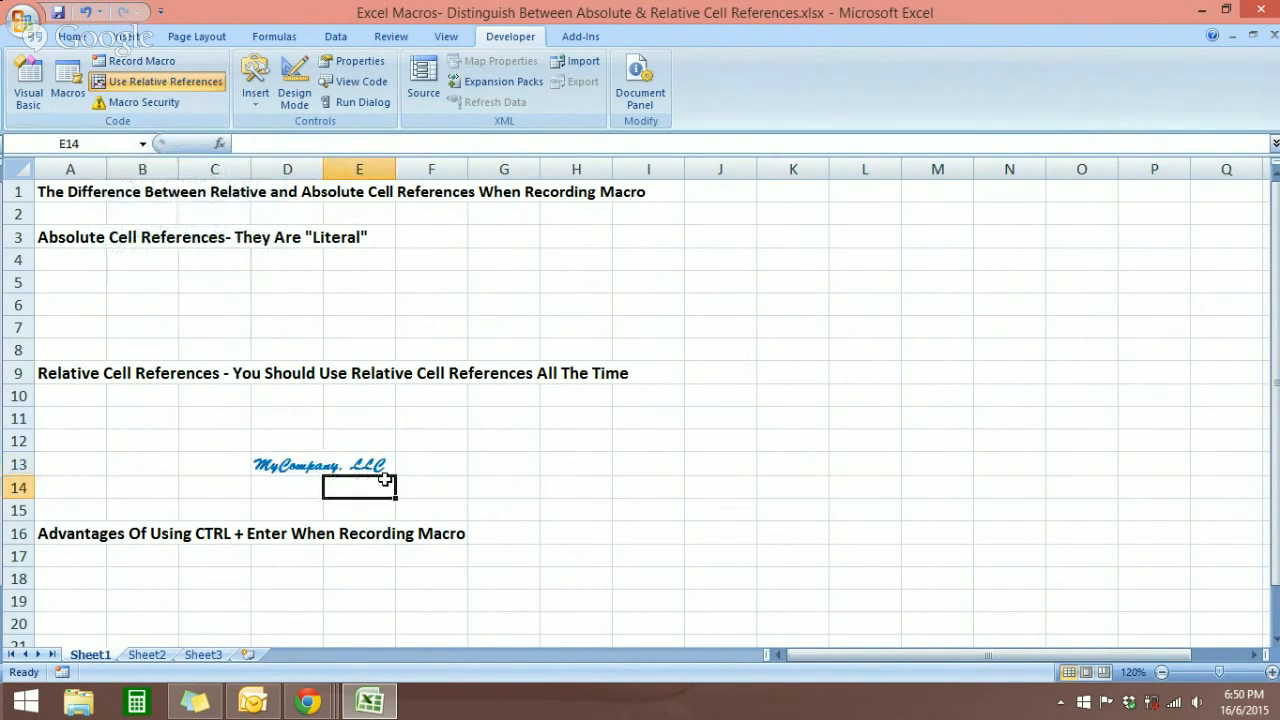
{"action": "left_click", "coordinate": [297, 465]}
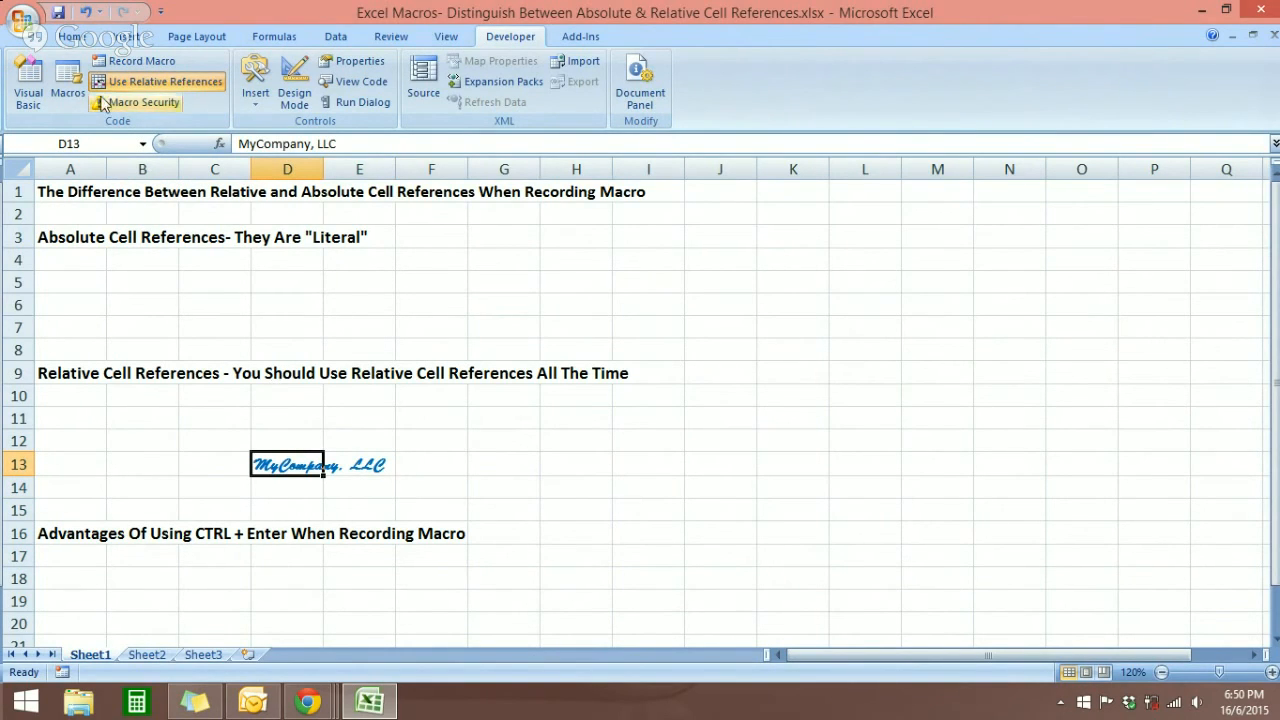
{"action": "left_click", "coordinate": [60, 40]}
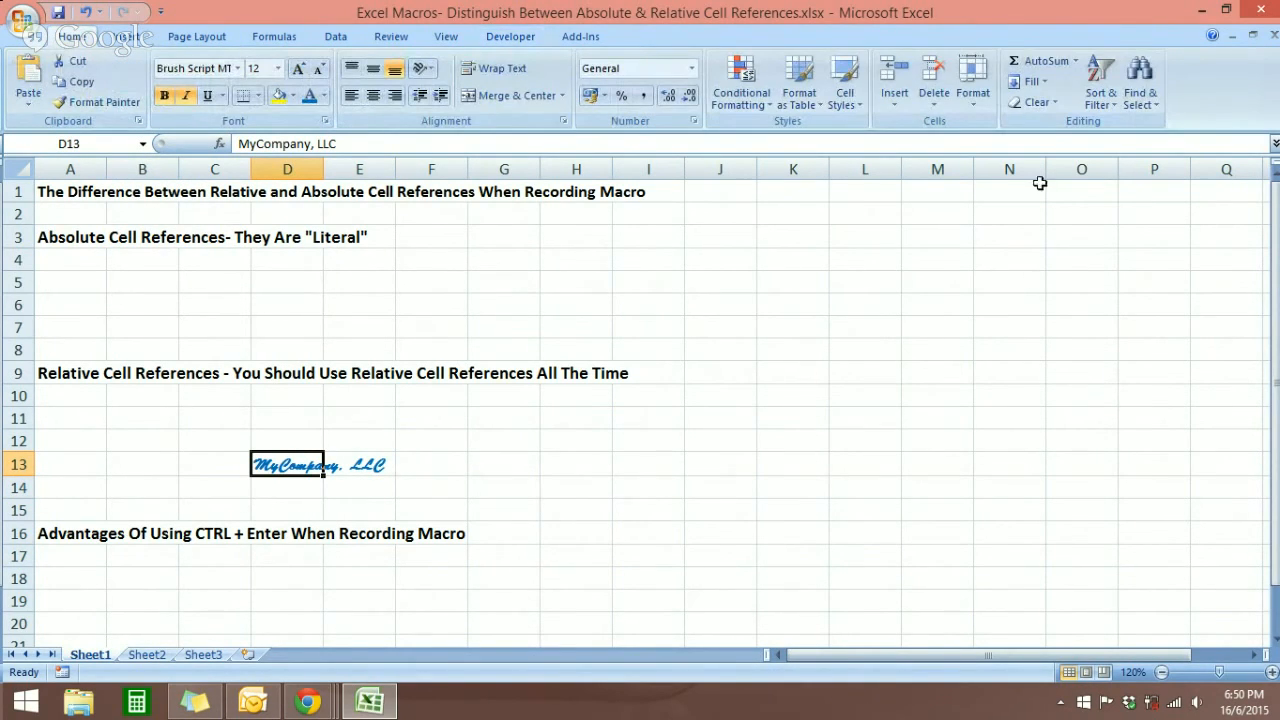
{"action": "left_click", "coordinate": [1059, 105]}
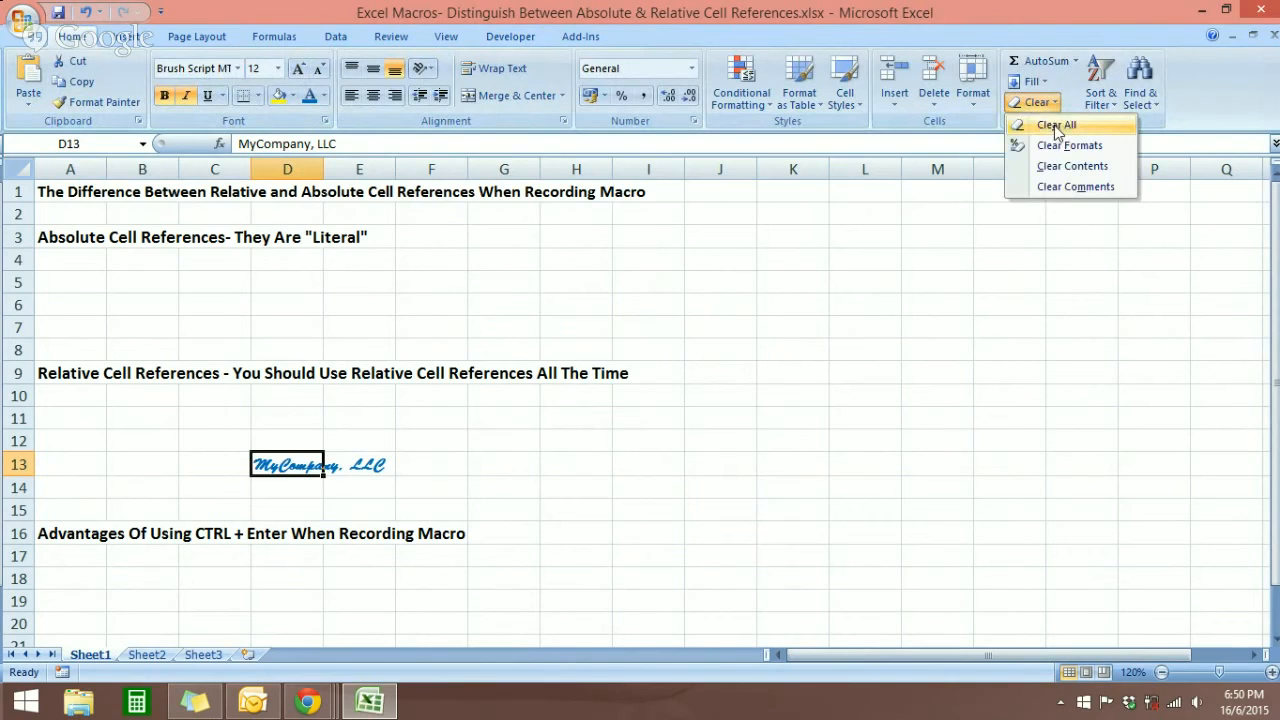
{"action": "left_click", "coordinate": [1057, 123]}
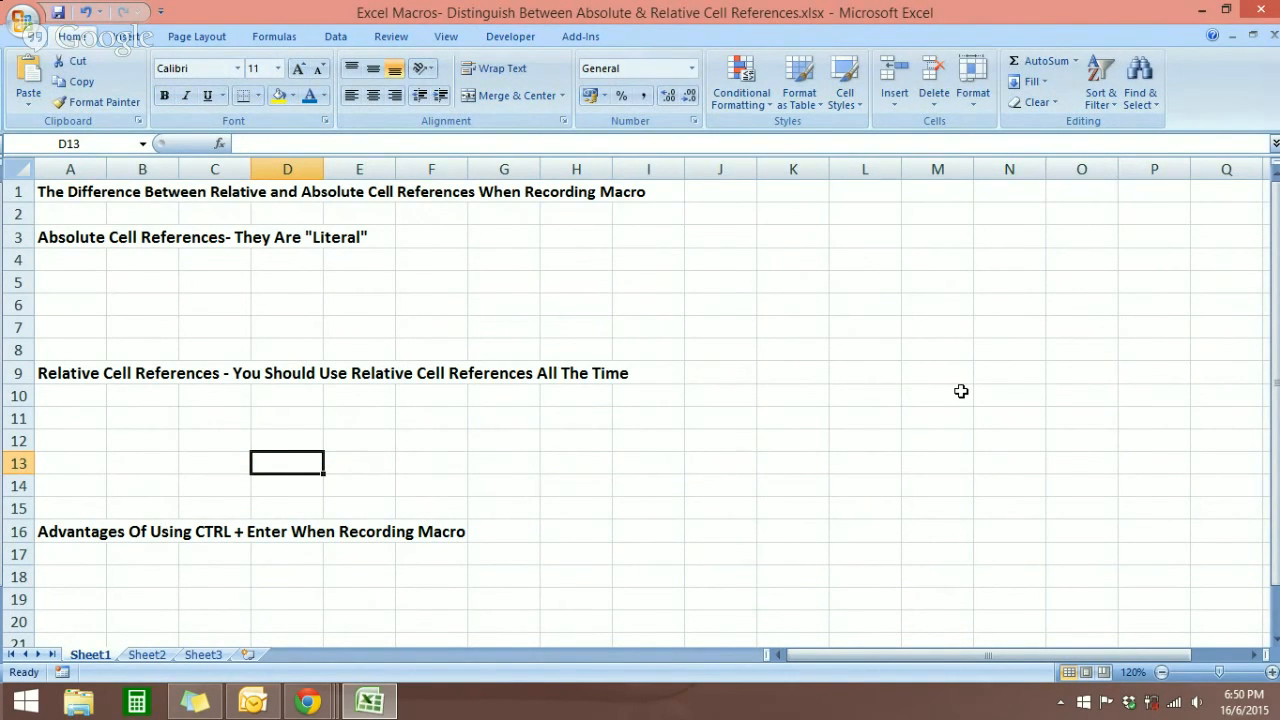
{"action": "left_click", "coordinate": [440, 445]}
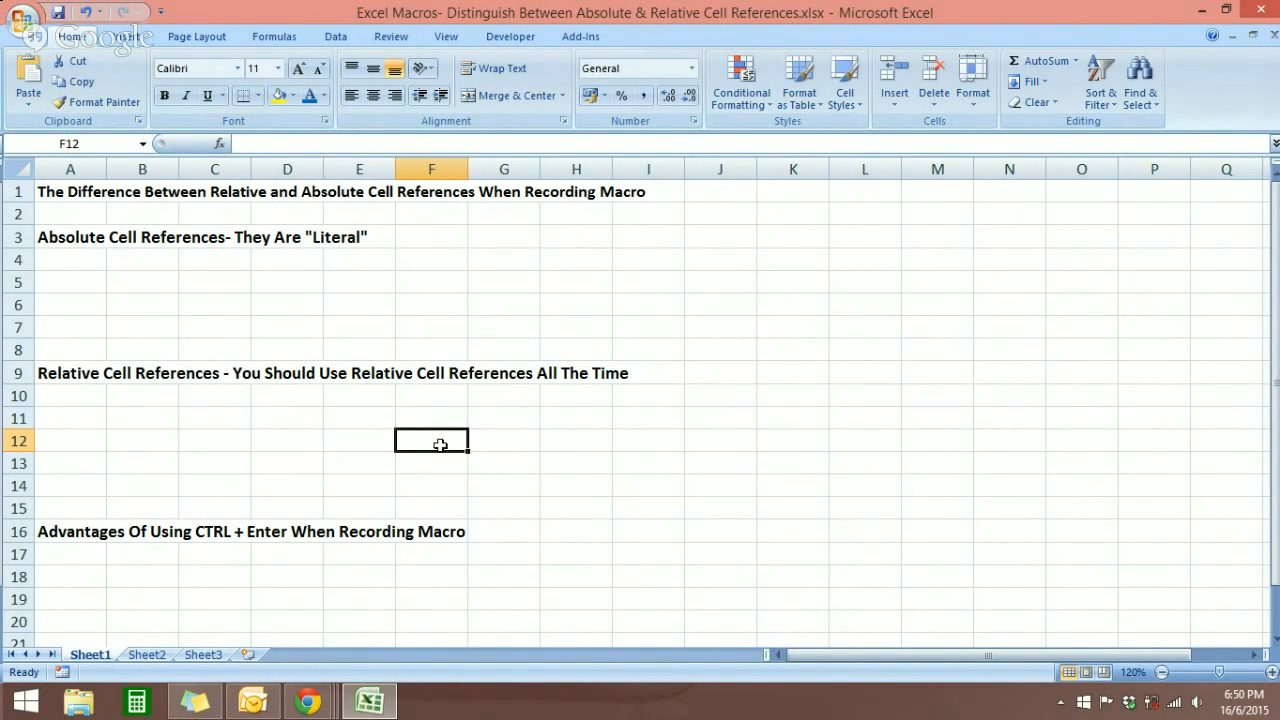
Run the MyCompany2 macro in cell F12
{"action": "left_click", "coordinate": [510, 37]}
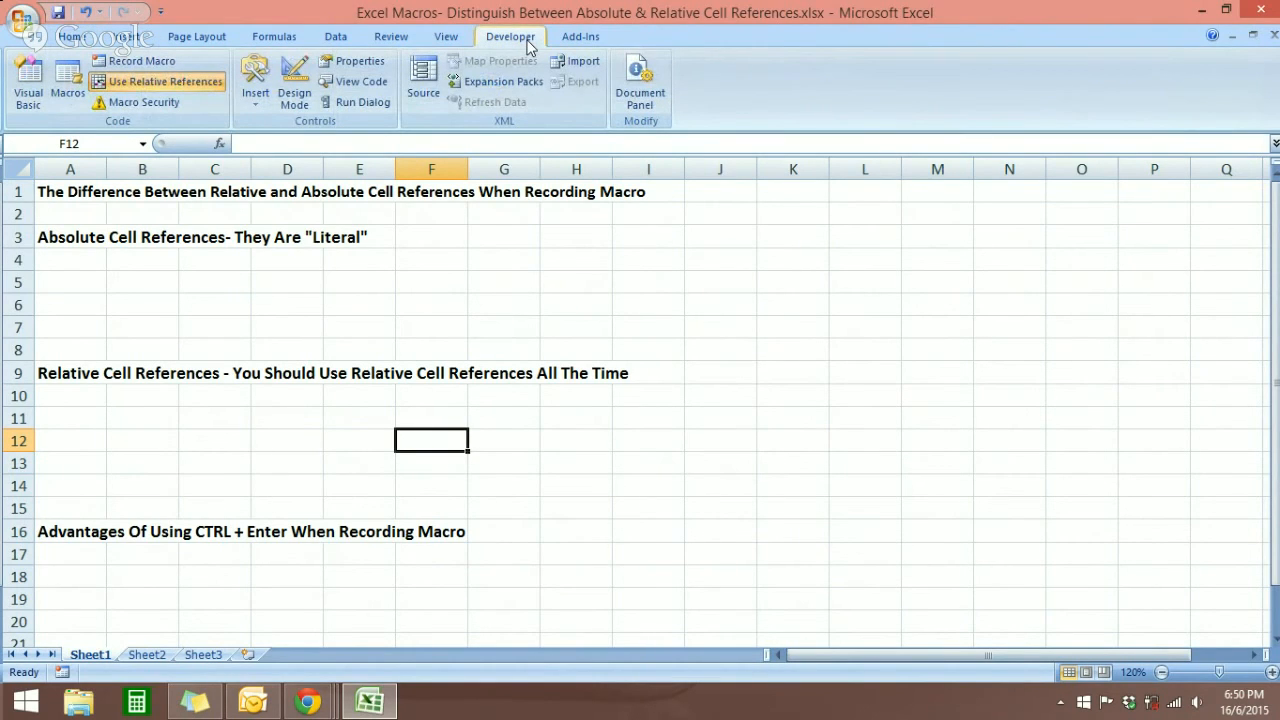
{"action": "left_click", "coordinate": [72, 95]}
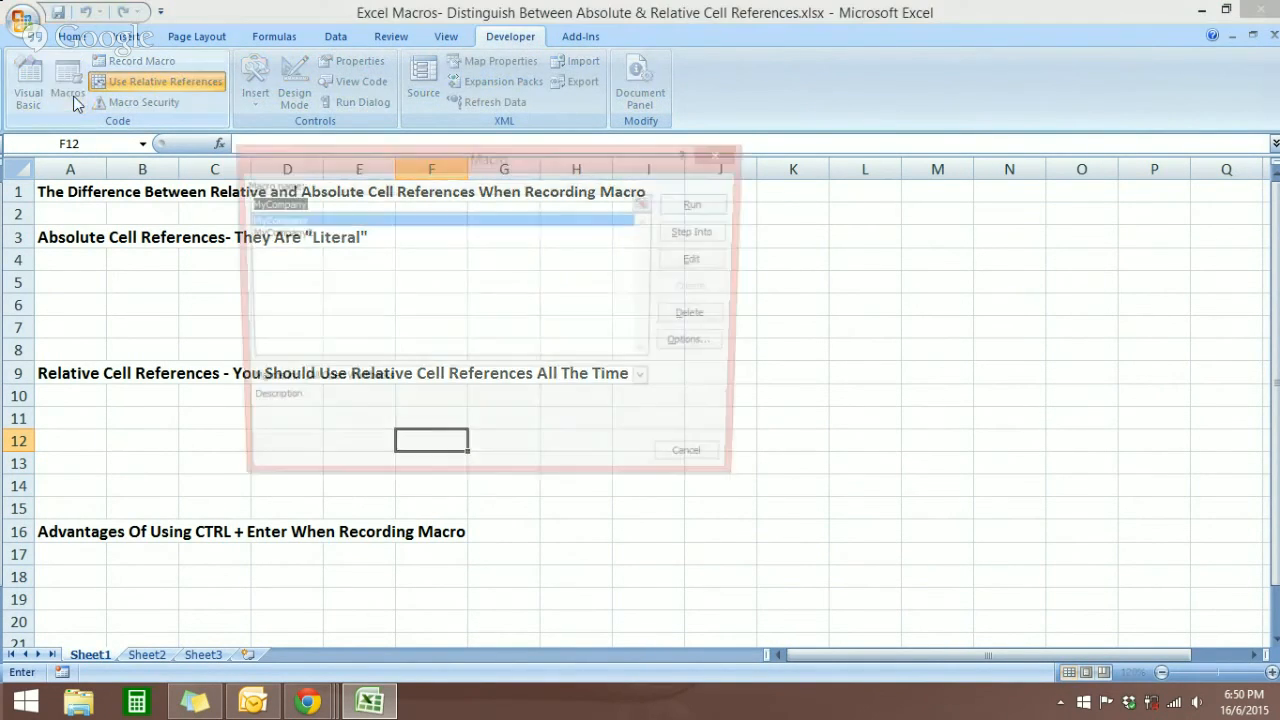
{"action": "left_click", "coordinate": [296, 236]}
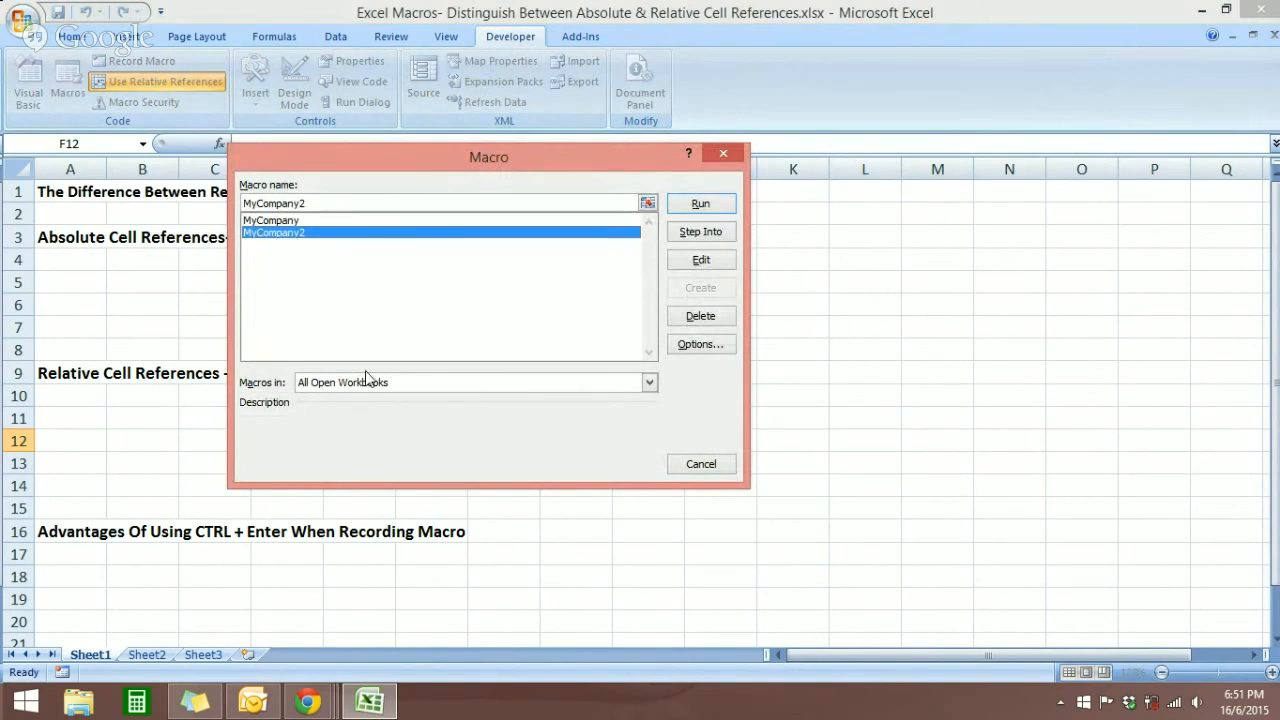
{"action": "left_click", "coordinate": [700, 203]}
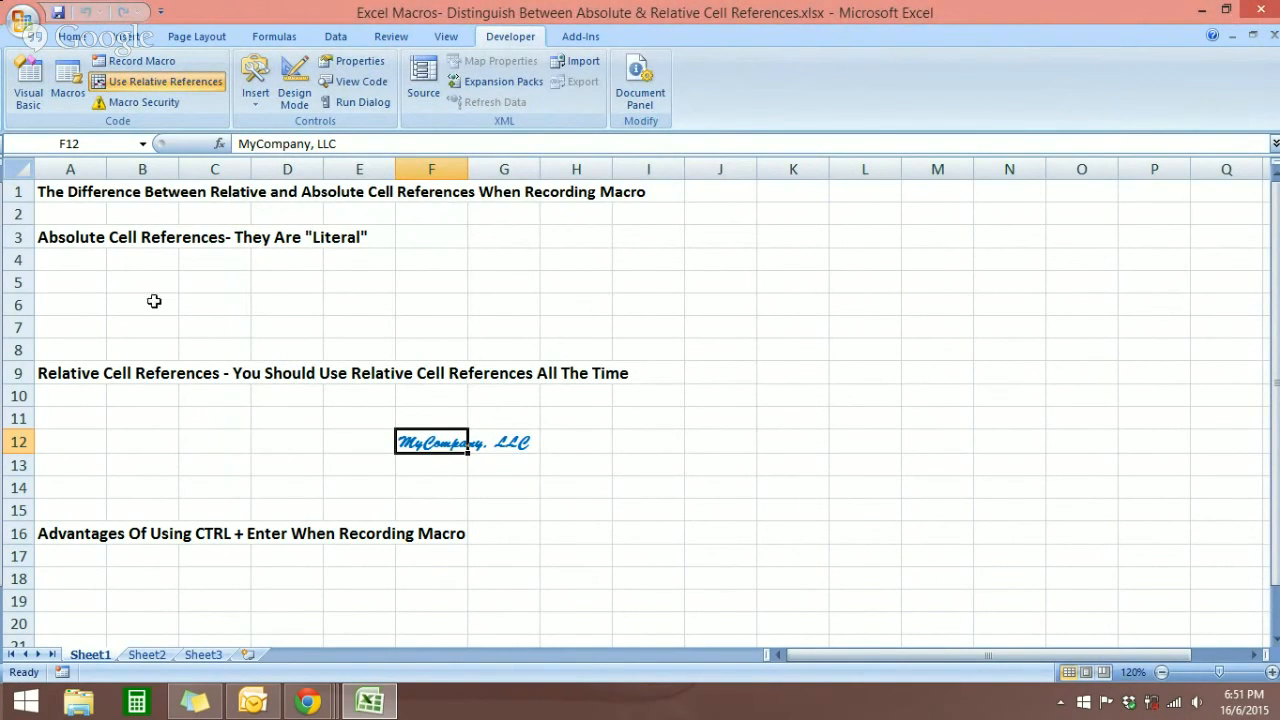
{"action": "left_click", "coordinate": [91, 260]}
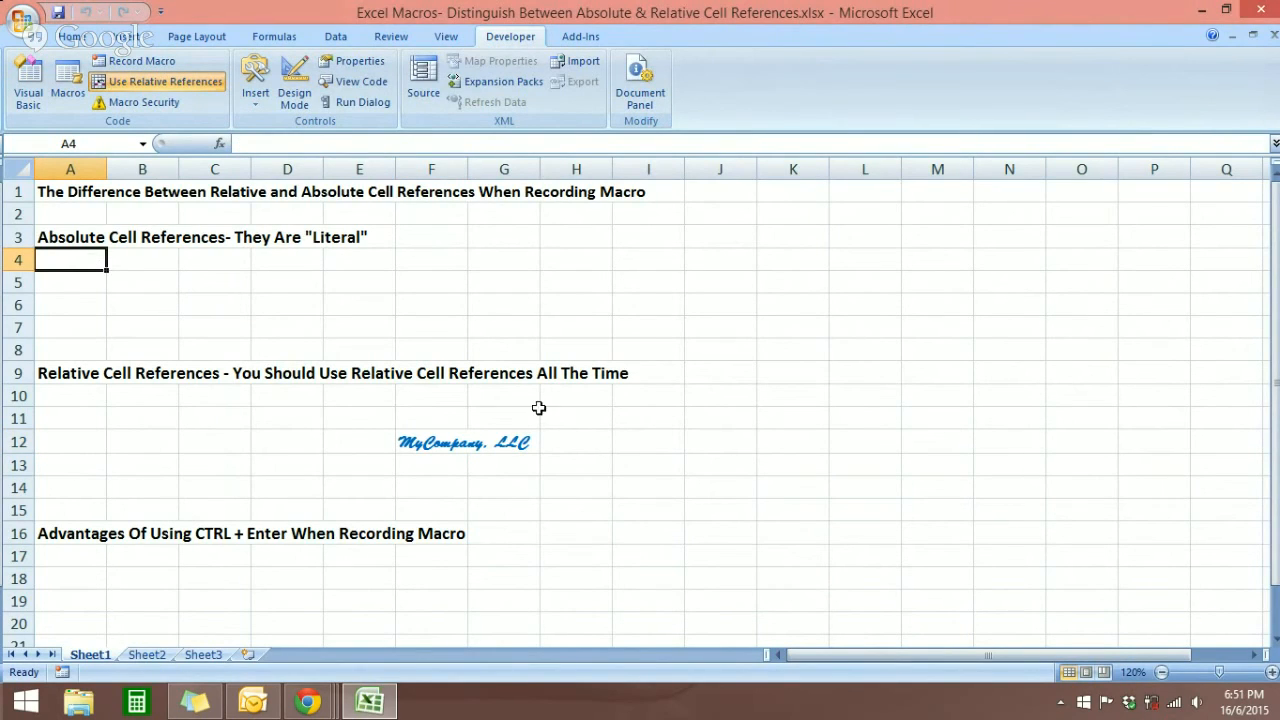
{"action": "left_click", "coordinate": [432, 446]}
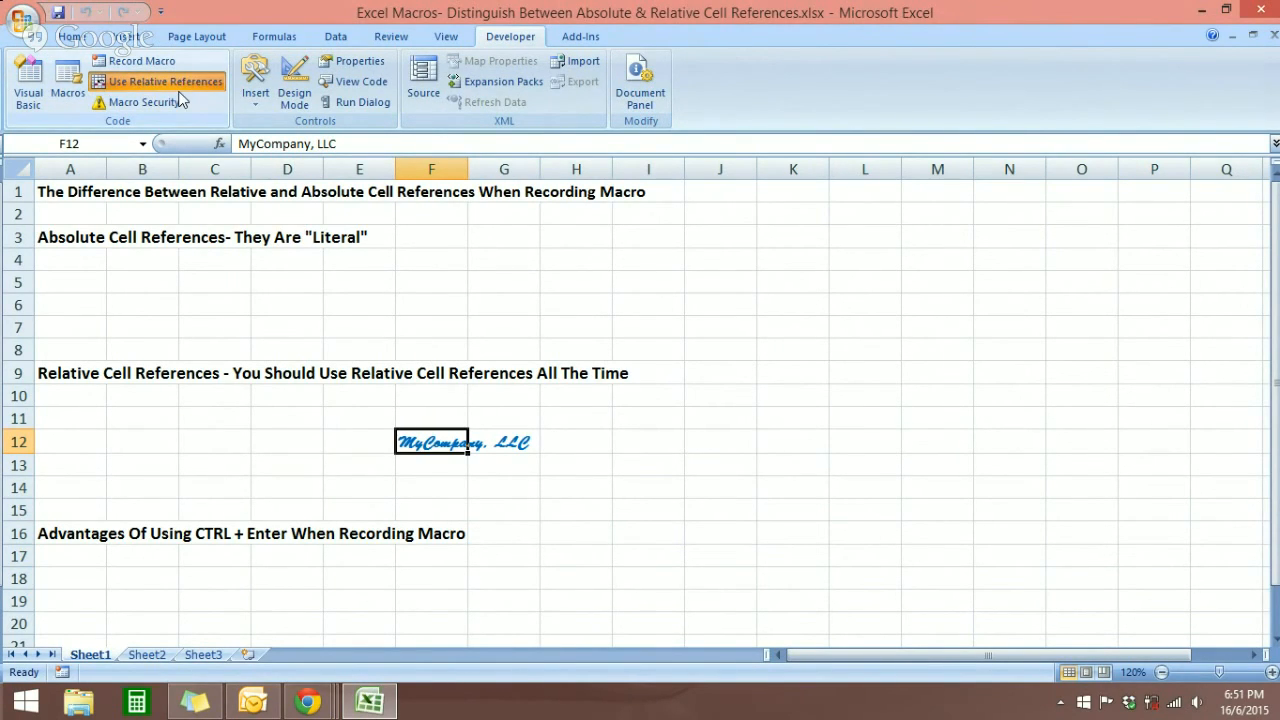
Select cell C12 and run the MyCompany2 macro there
{"action": "left_click", "coordinate": [238, 445]}
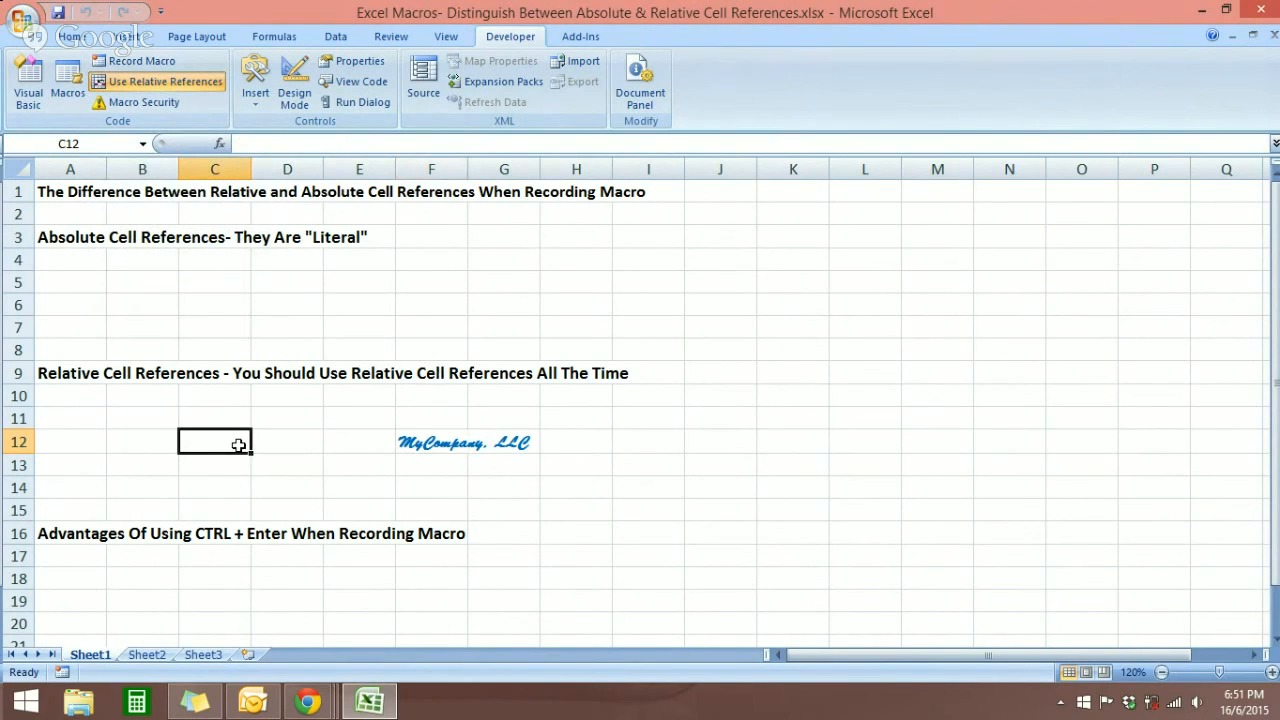
{"action": "left_click", "coordinate": [70, 92]}
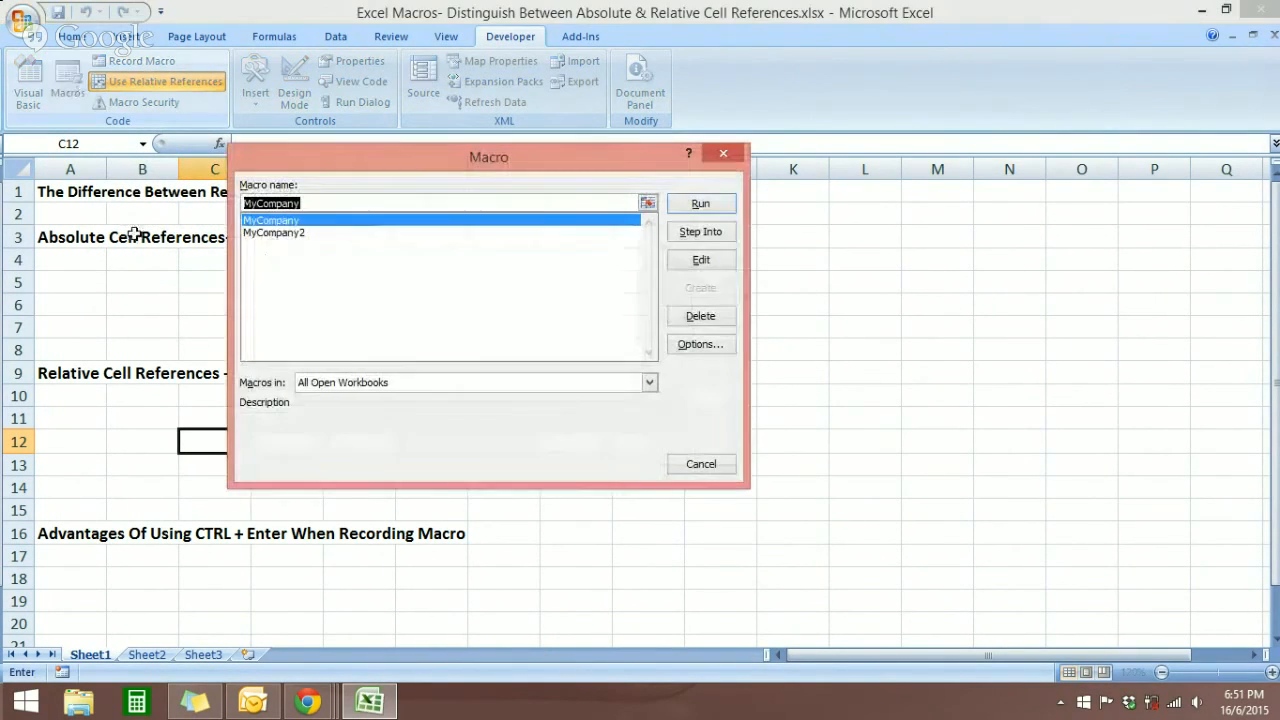
{"action": "left_click", "coordinate": [278, 232]}
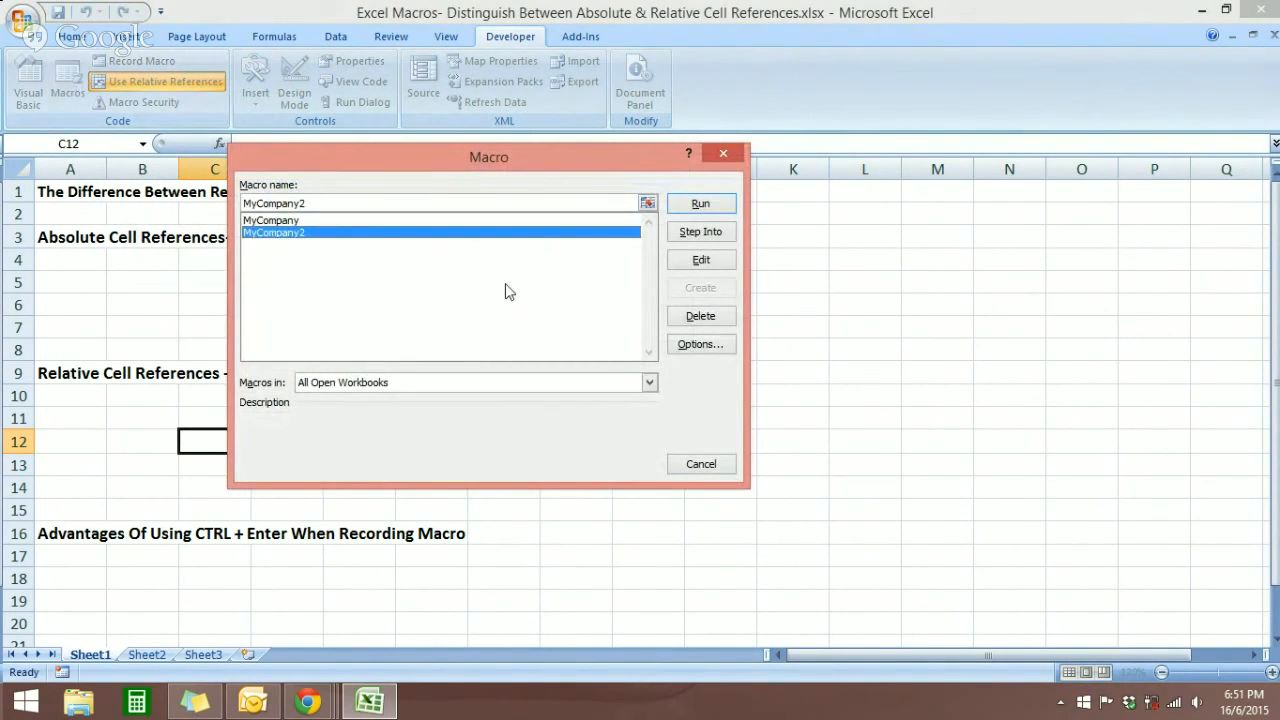
{"action": "left_click", "coordinate": [727, 205]}
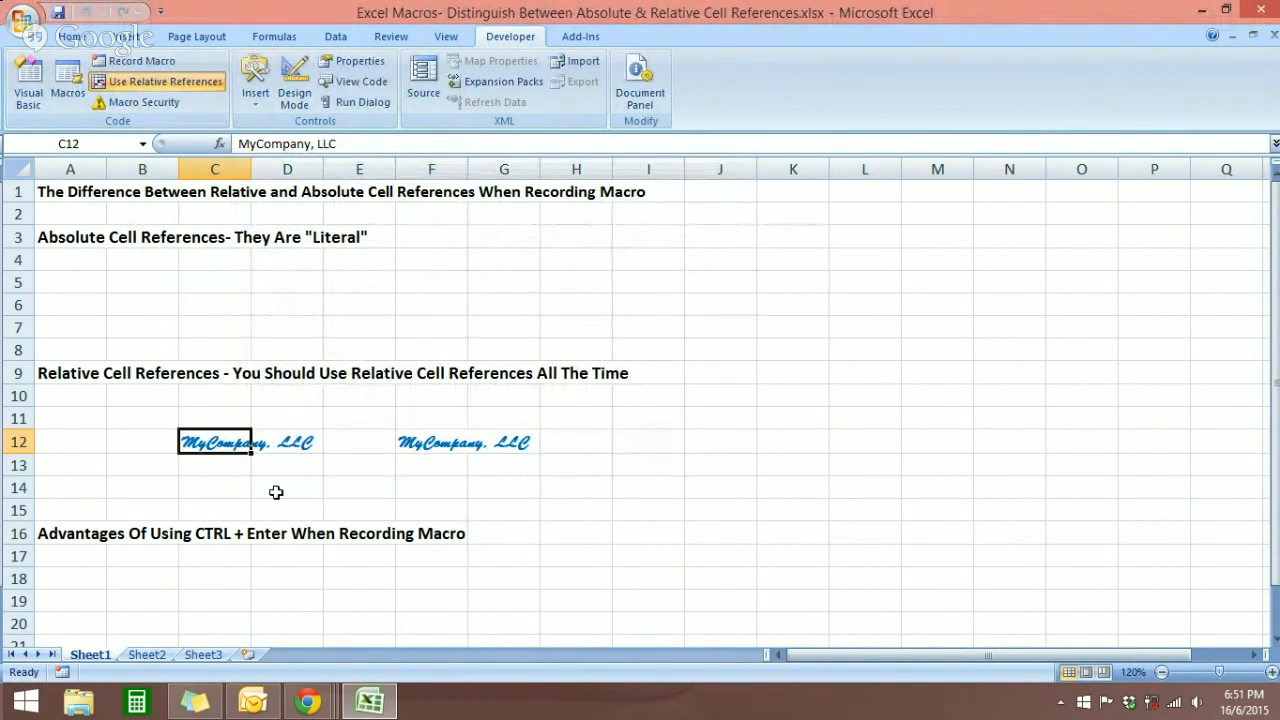
Run the MyCompany2 macro once more, this time in cell E14
{"action": "left_click", "coordinate": [345, 489]}
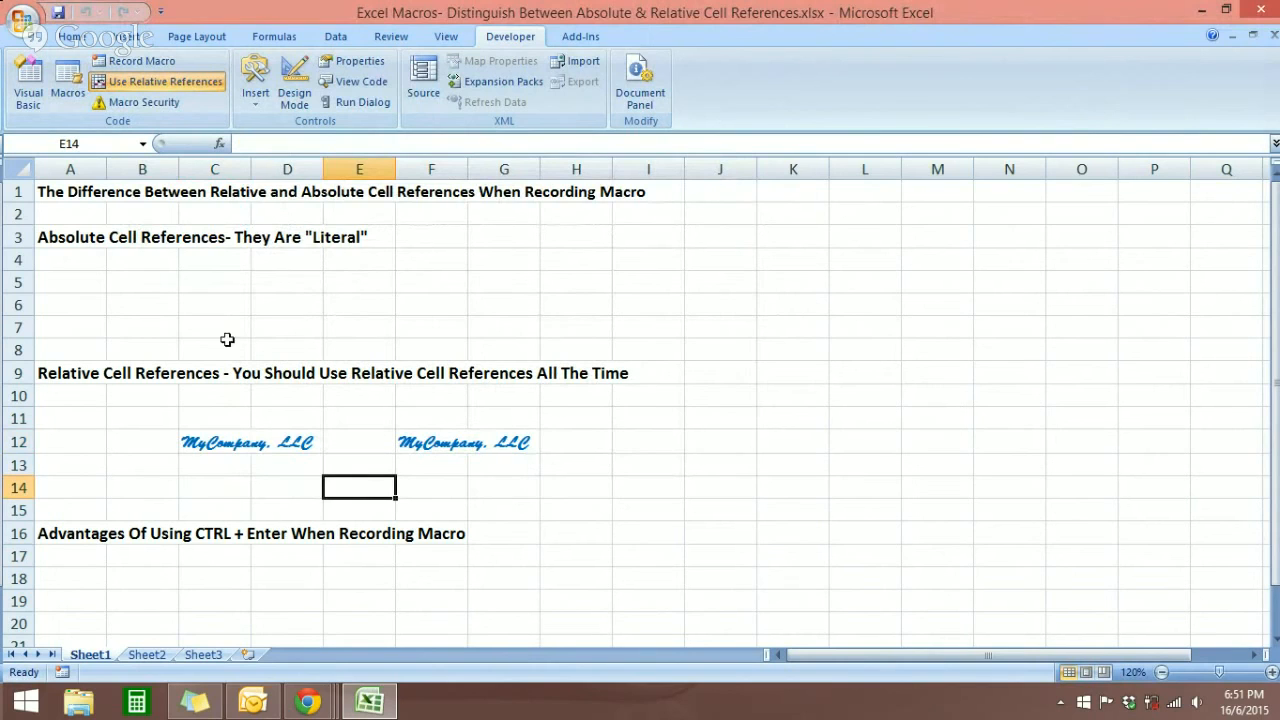
{"action": "left_click", "coordinate": [68, 82]}
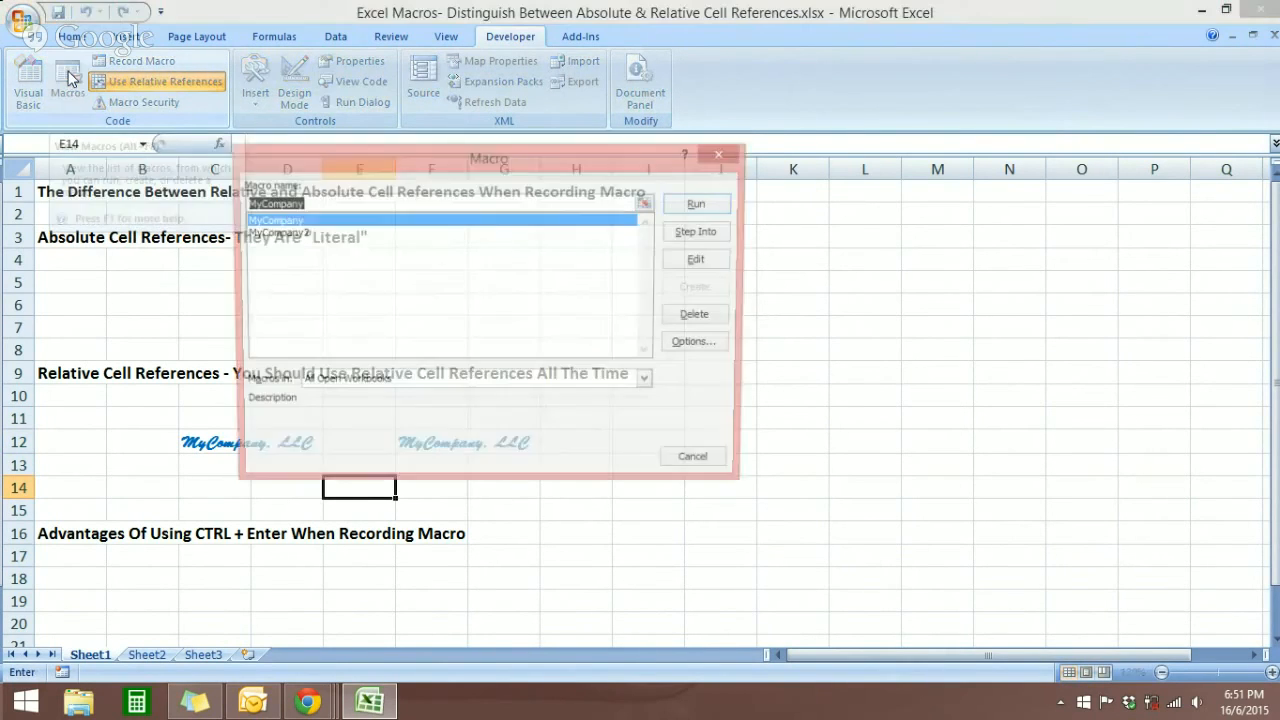
{"action": "left_click", "coordinate": [495, 233]}
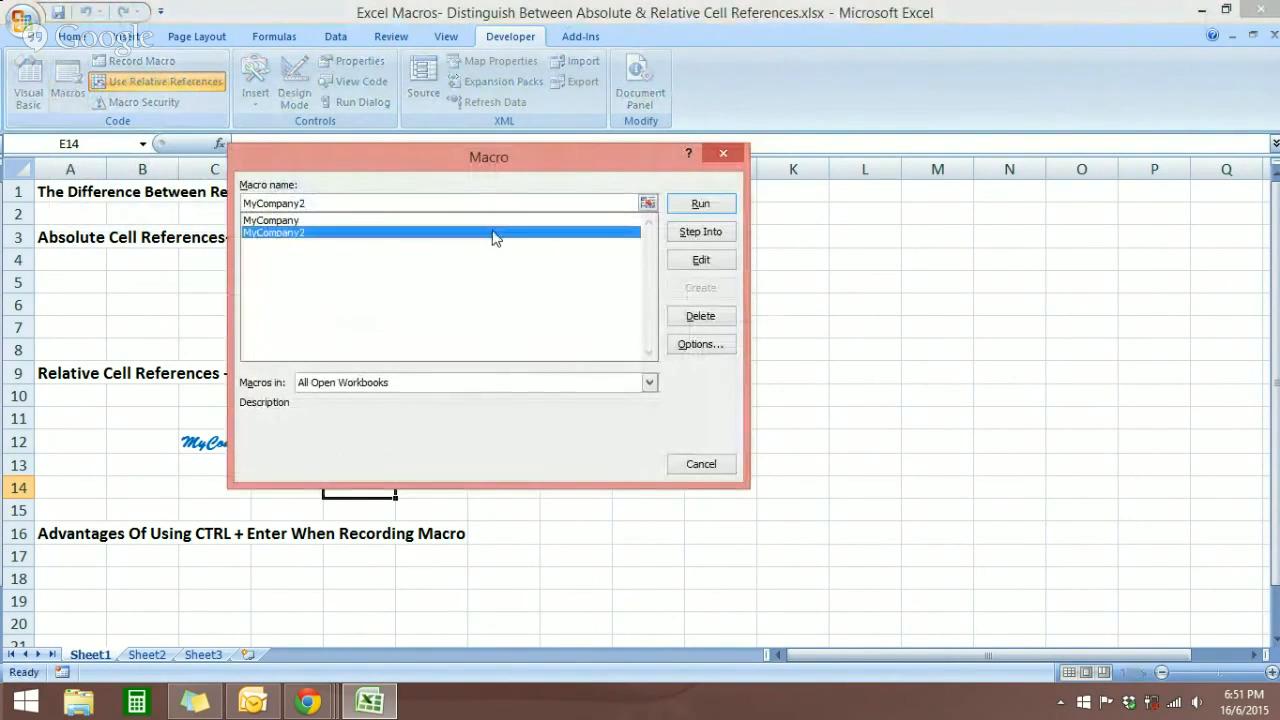
{"action": "left_click", "coordinate": [695, 204]}
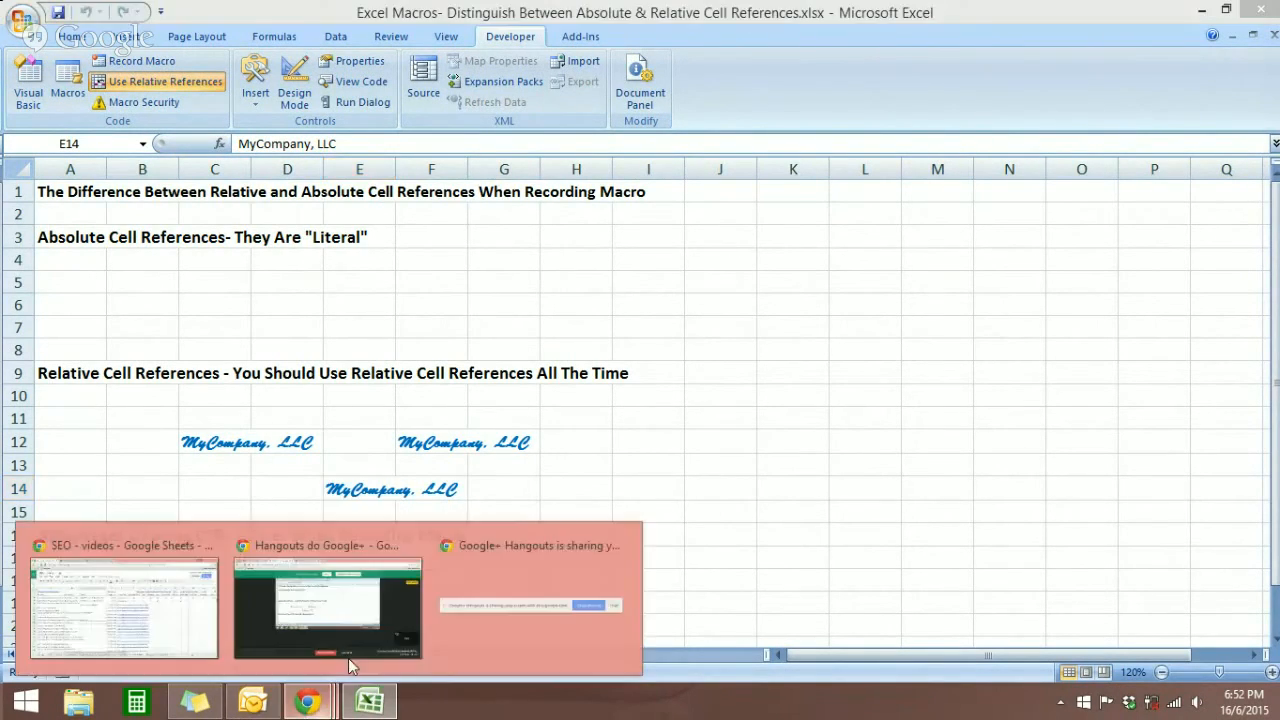
Switch to the Google+ Hangouts window in Chrome
{"action": "left_click", "coordinate": [308, 702]}
{"action": "left_click", "coordinate": [405, 590]}
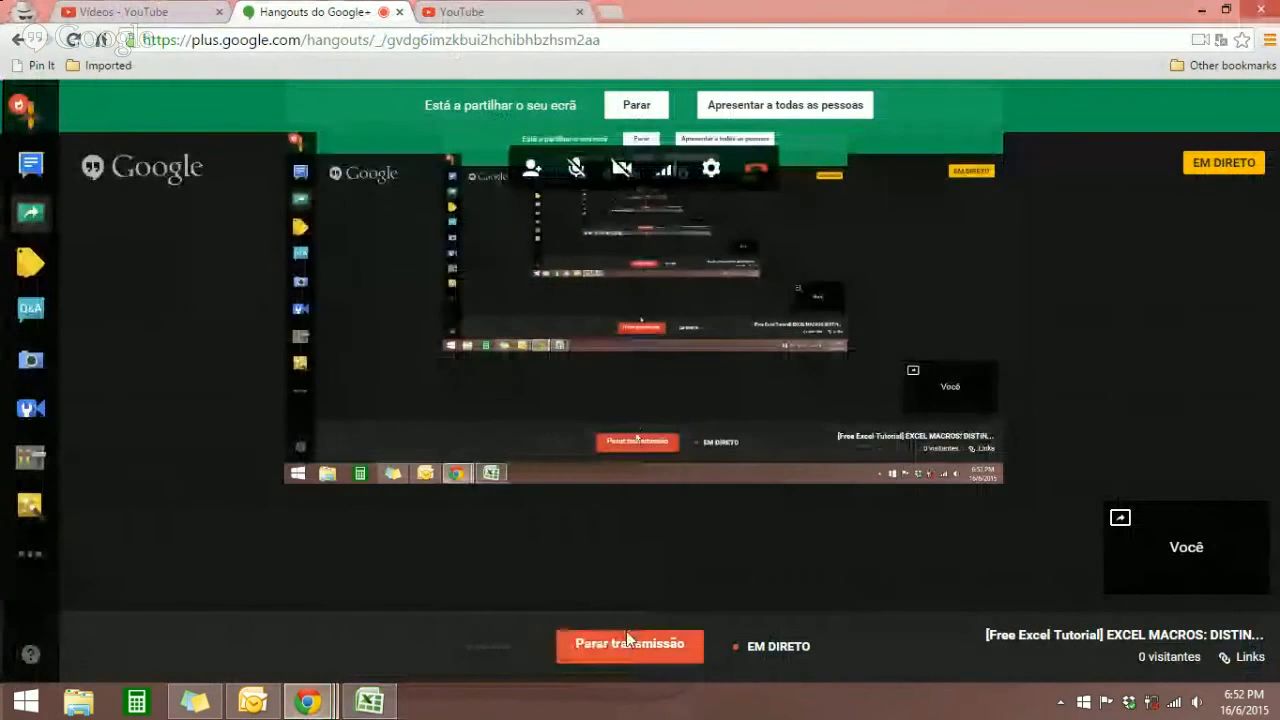